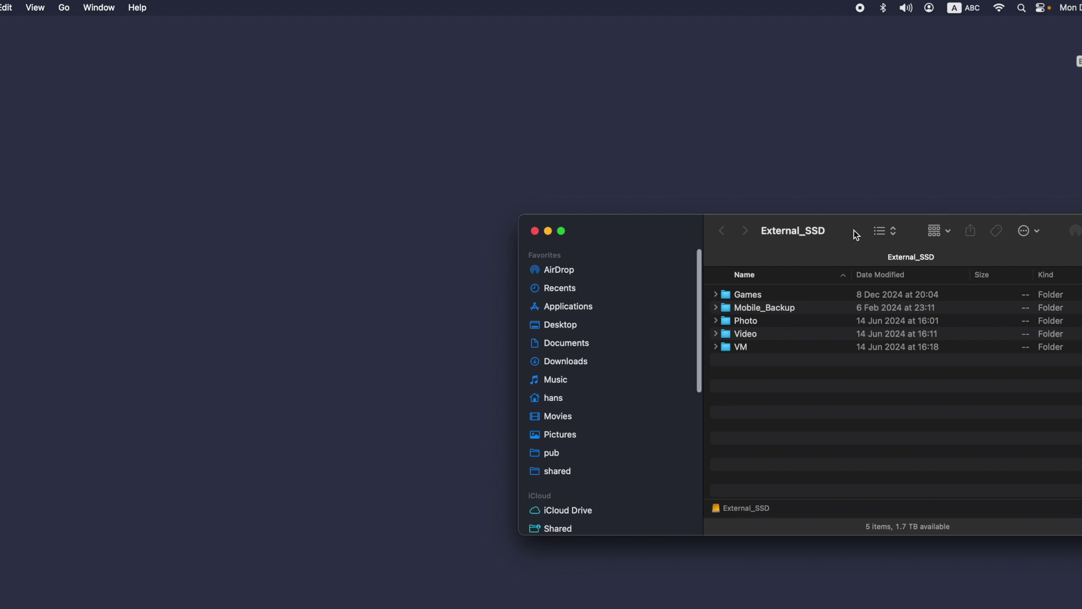
- Move and enlarge the External_SSD window, then open Games › MUGEN › Ikemen_GO
drag(853, 235, 274, 77)
drag(532, 389, 834, 596)
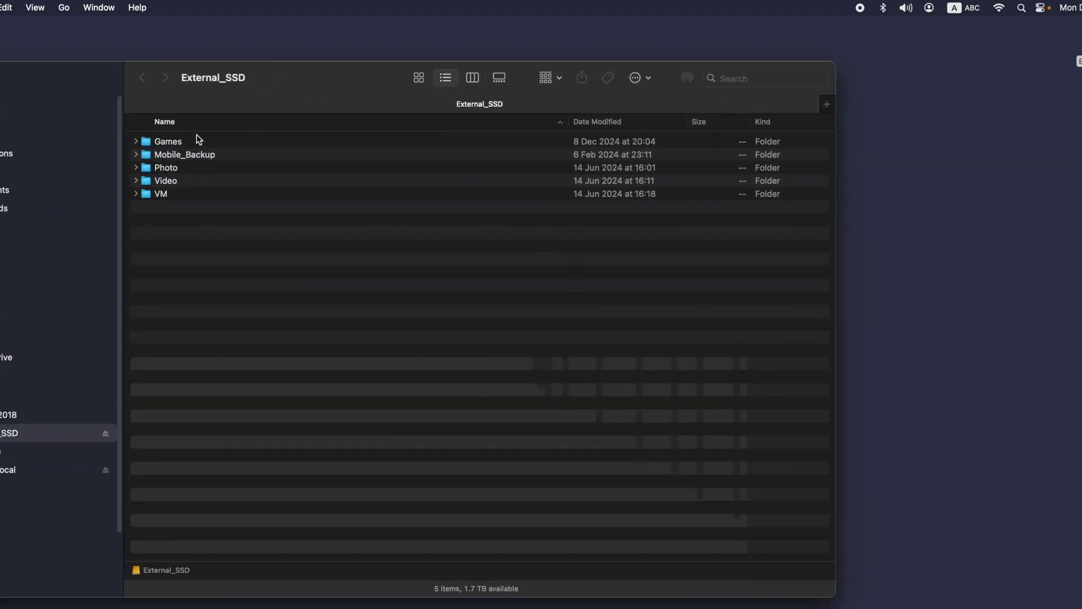
double_click(183, 144)
double_click(183, 145)
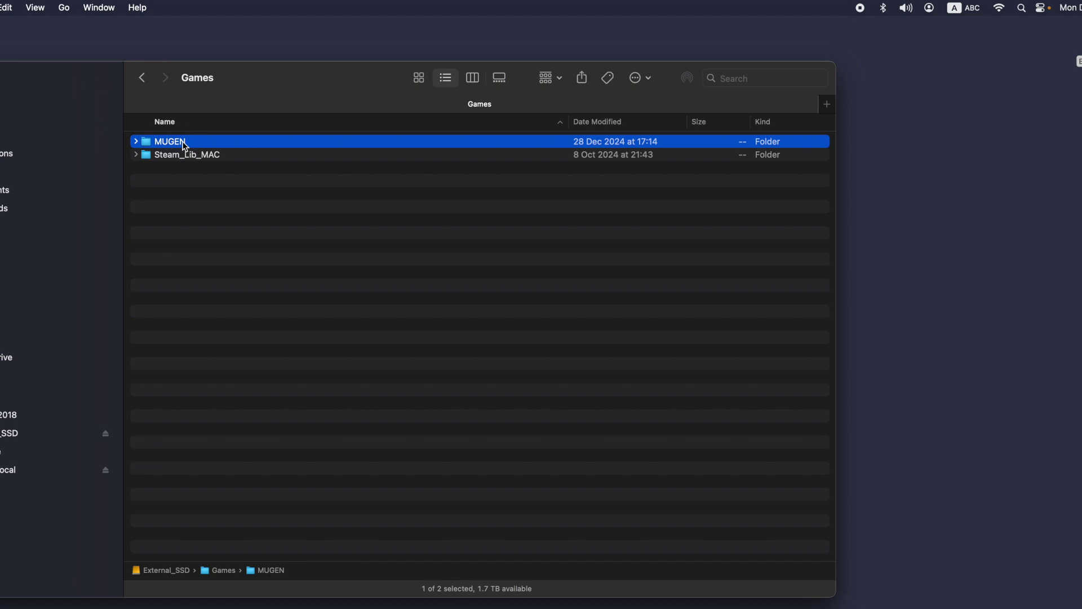
click(214, 237)
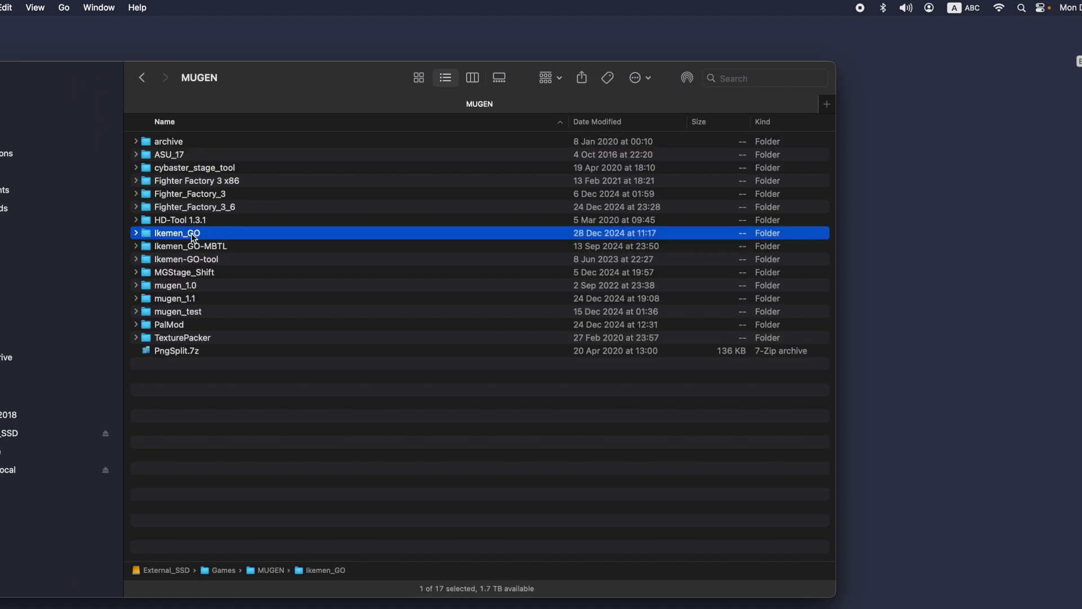
double_click(192, 235)
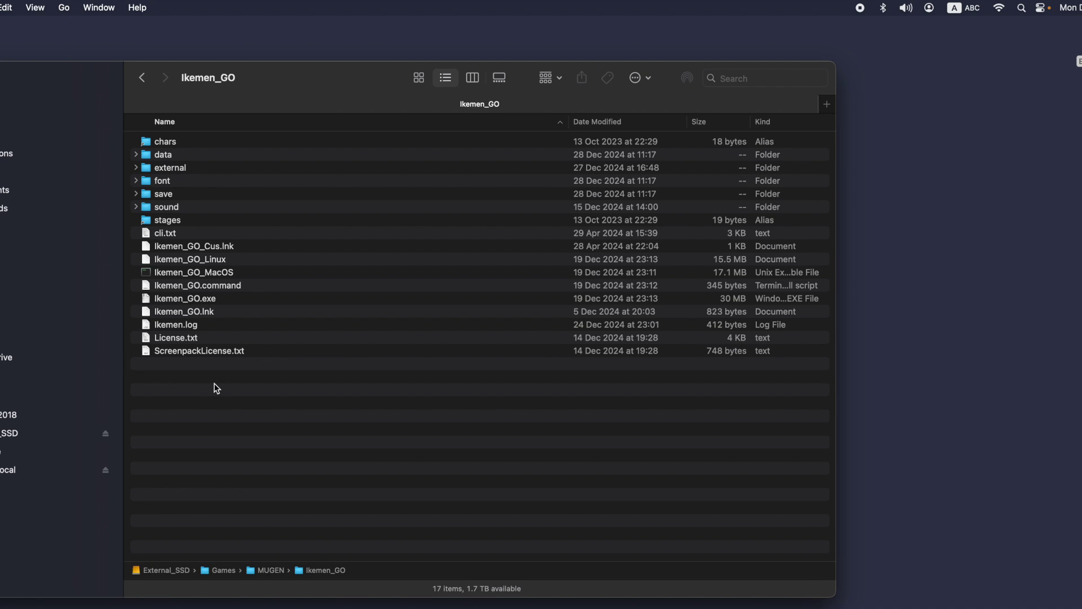
- Select cli.txt through ScreenpackLicense.txt plus save, font, external and data, then open Applications from the Dock
drag(216, 387, 160, 228)
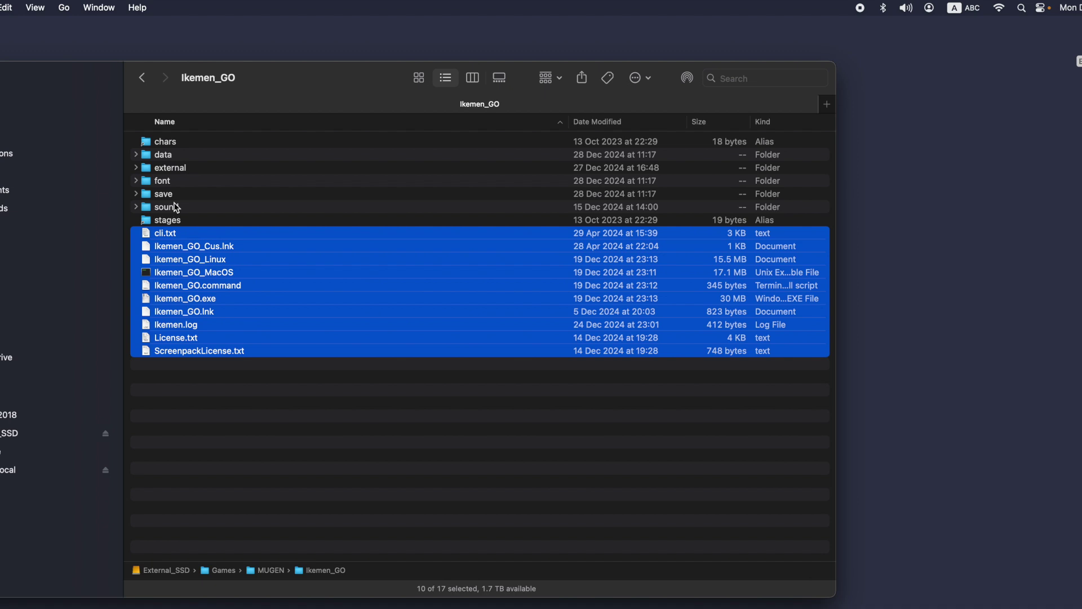
super+click(171, 194)
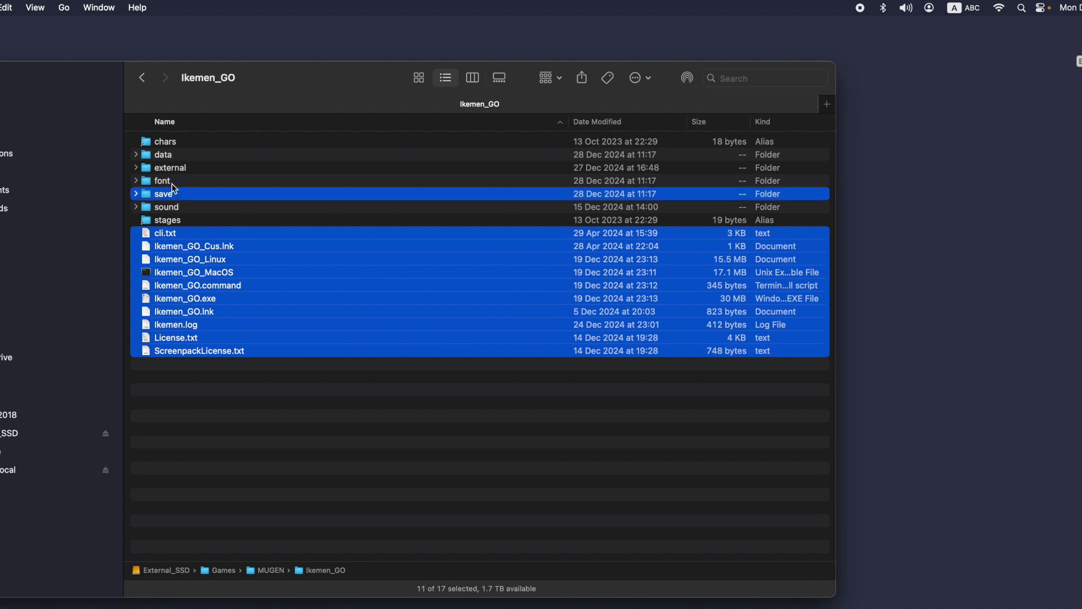
super+click(171, 183)
super+click(176, 170)
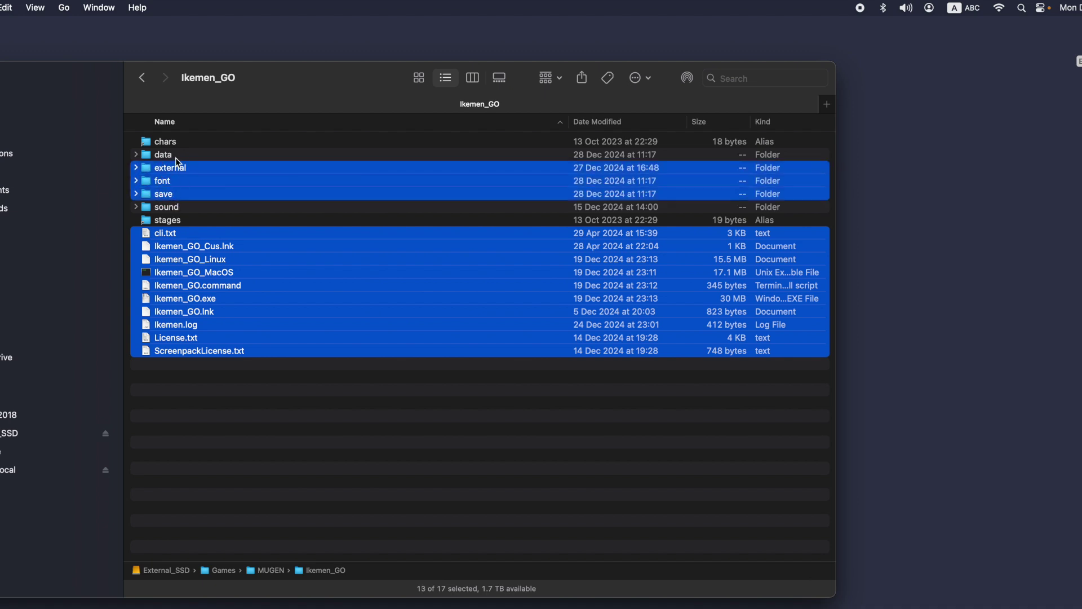
super+click(176, 155)
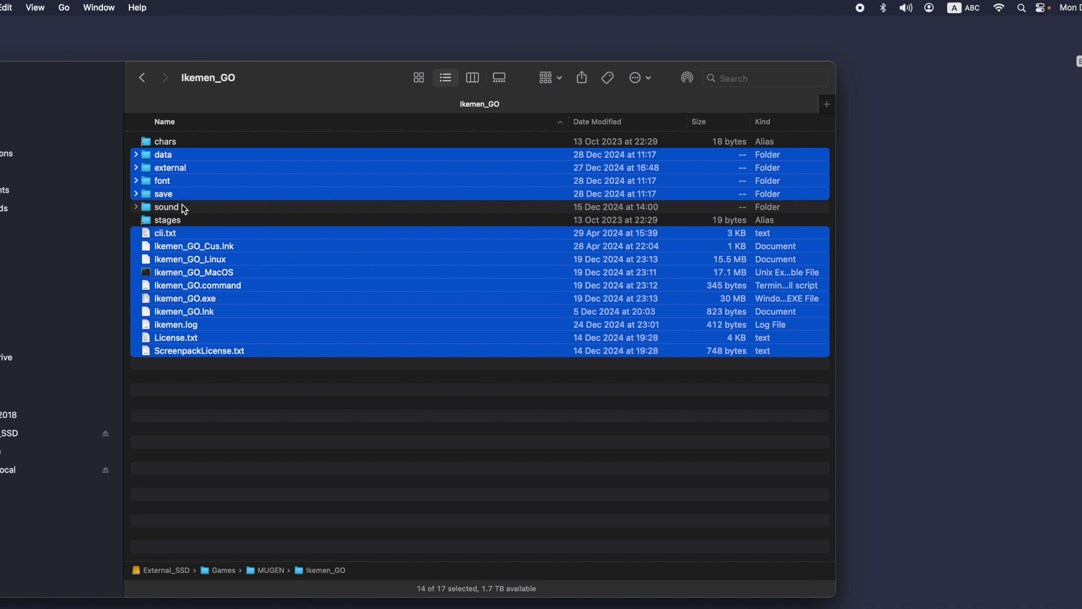
right_click(196, 189)
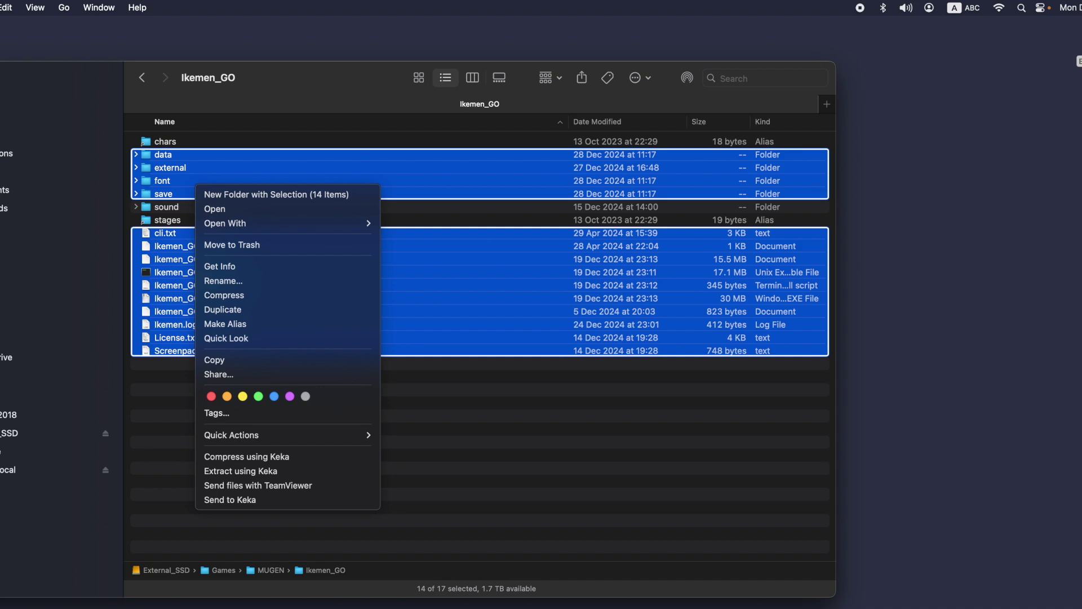
click(1076, 349)
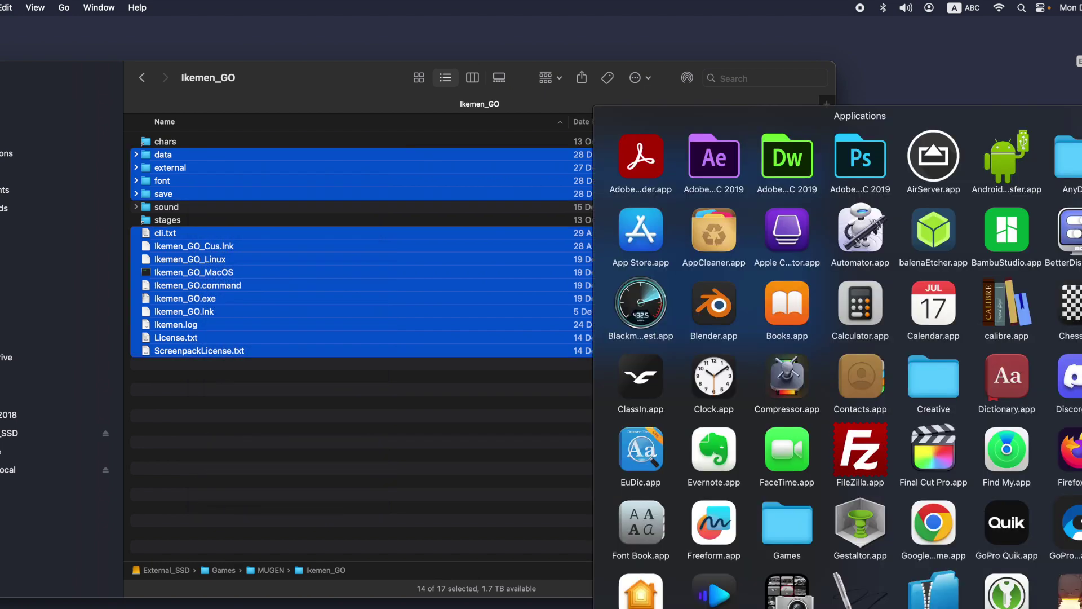
- Zip the 14 selected items with Keka and rename the archive Backup_2024-12-19.zip
click(1075, 602)
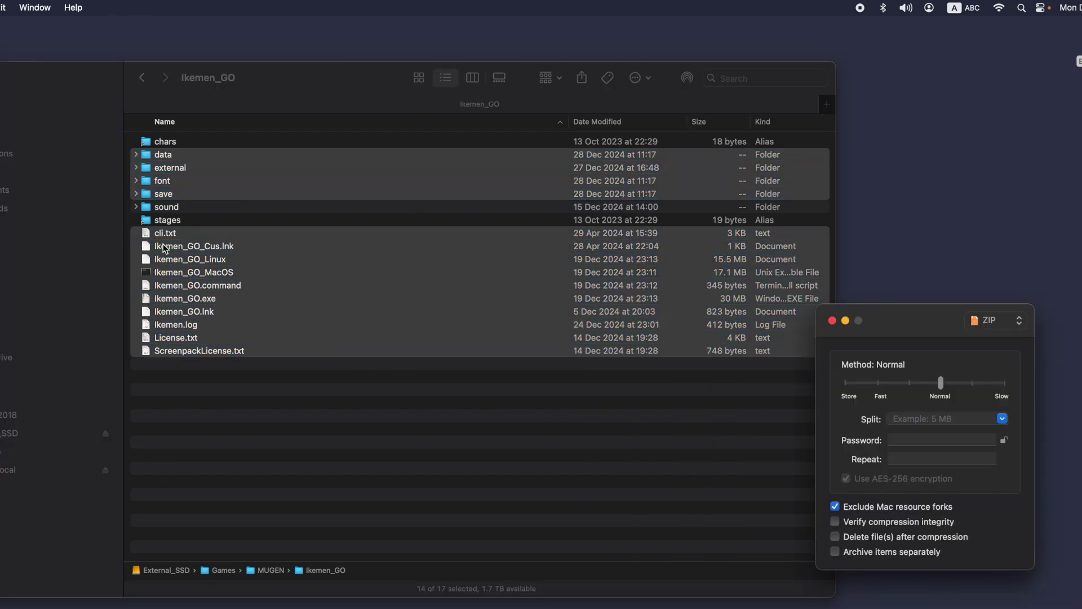
drag(161, 236, 873, 492)
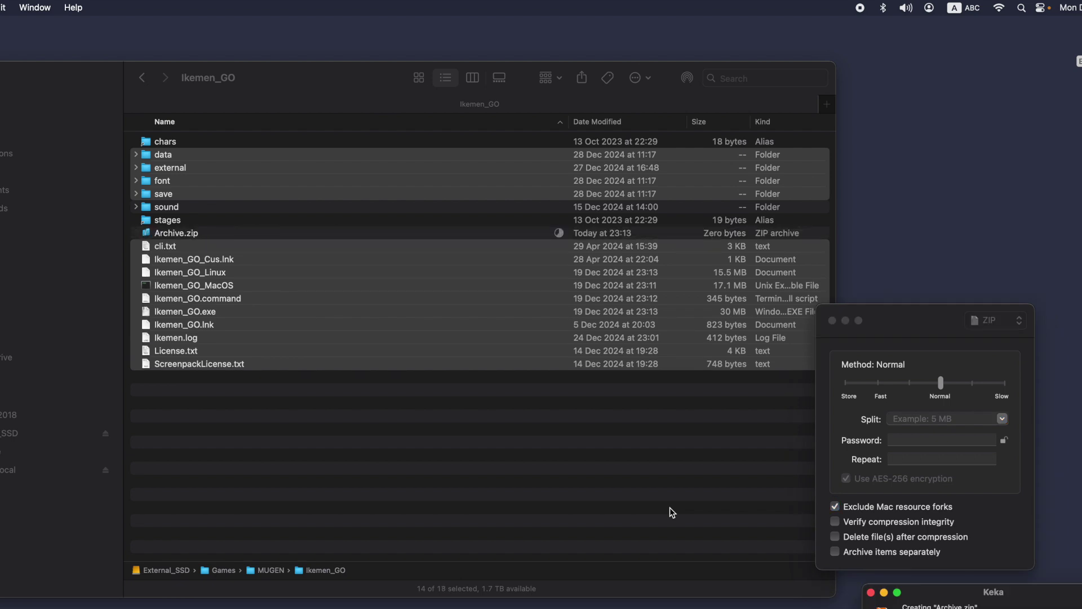
text(Backup_)
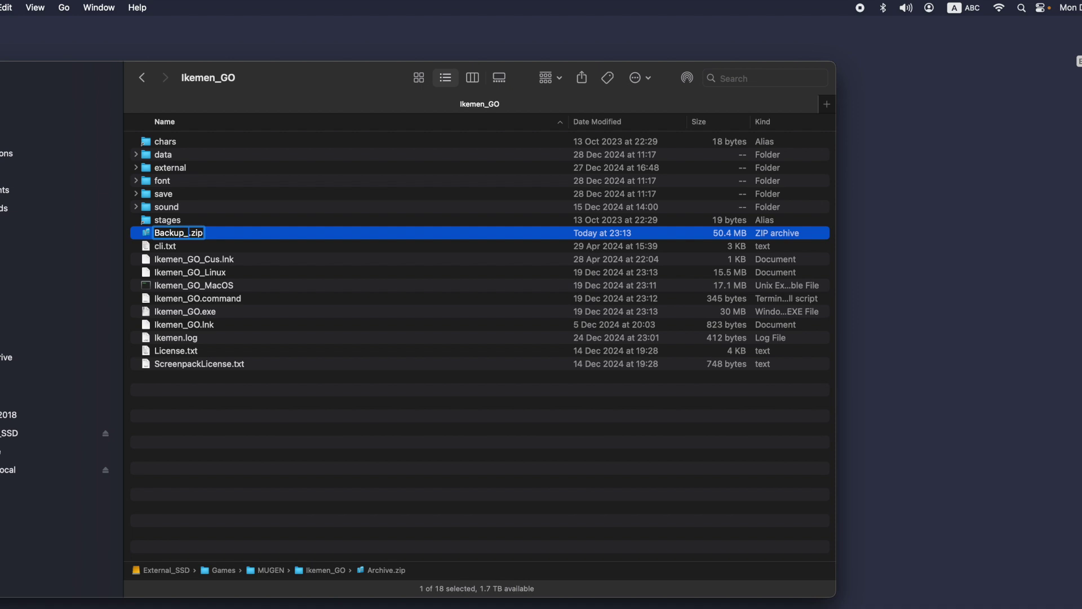
text(old)
key(alt+super+l)
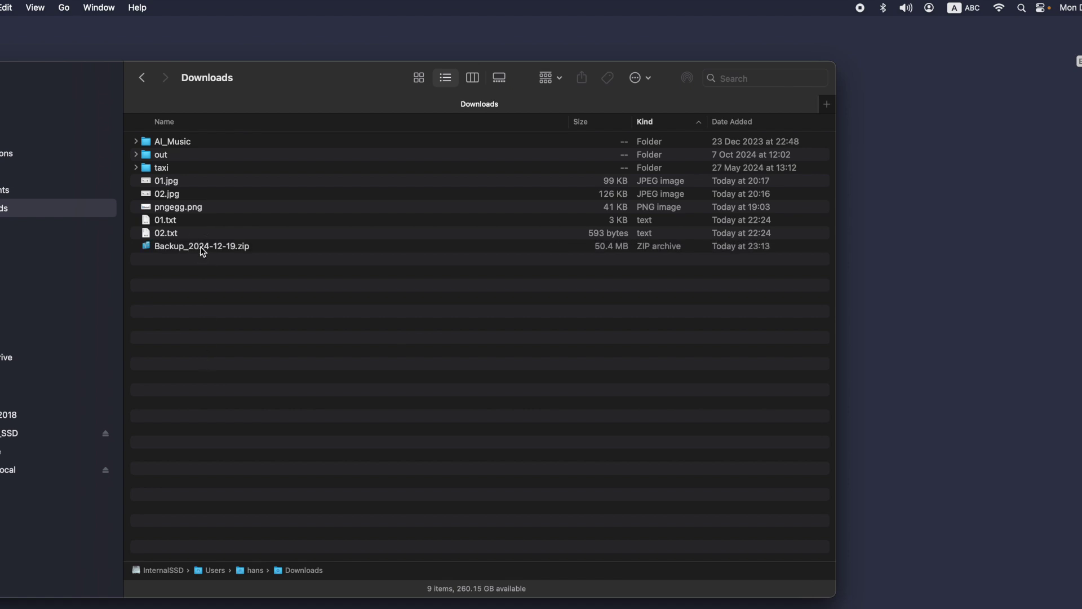
- Search Google for 'ikemen go github' and open the Ikemen-GO repository result
click(203, 246)
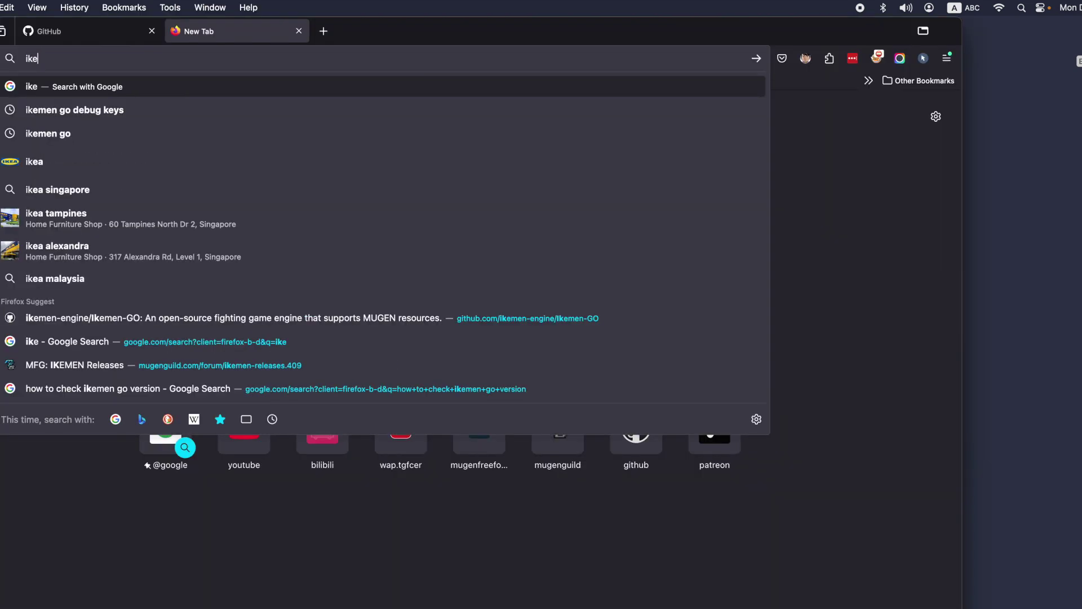
text(m)
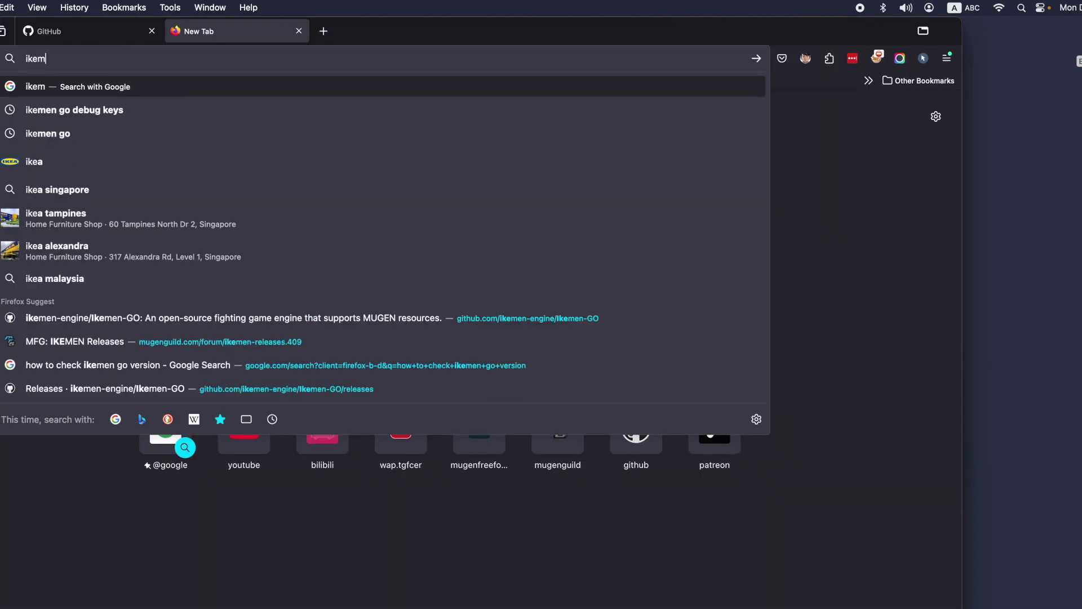
text(en go github)
key(Return)
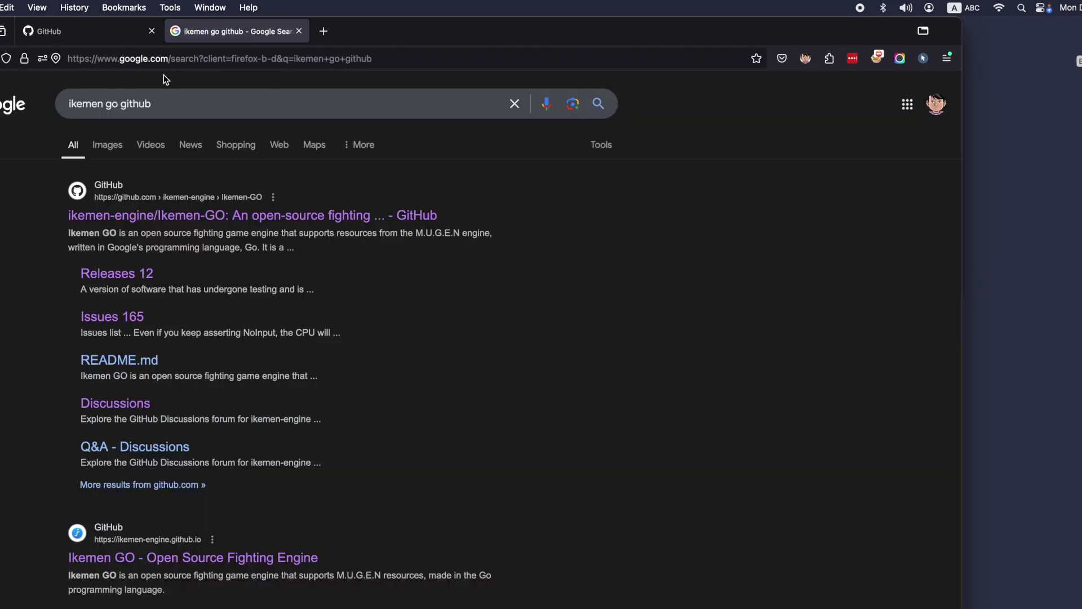
click(152, 31)
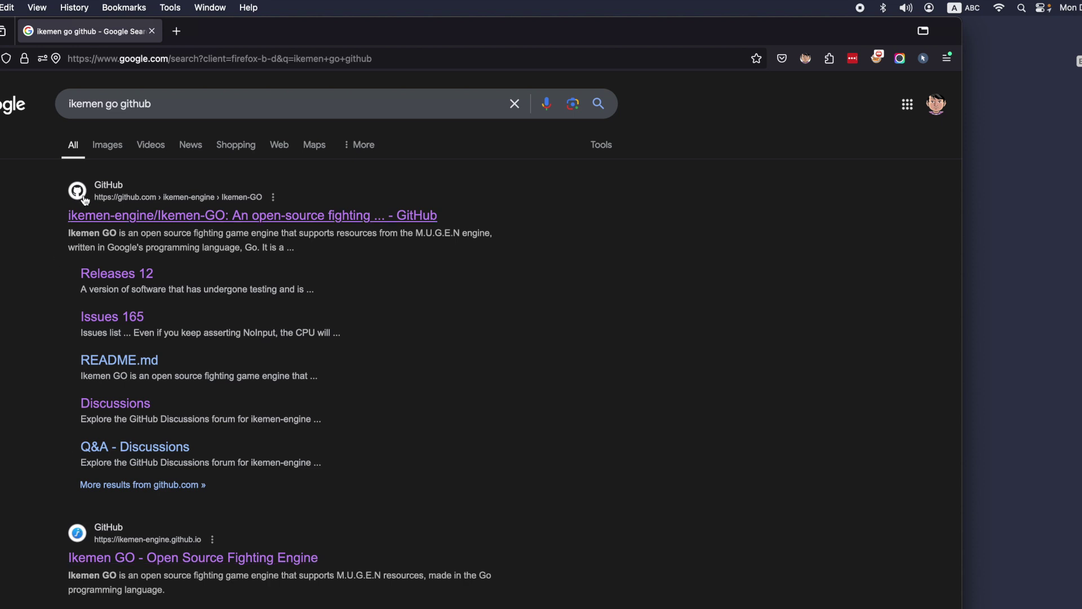
click(135, 218)
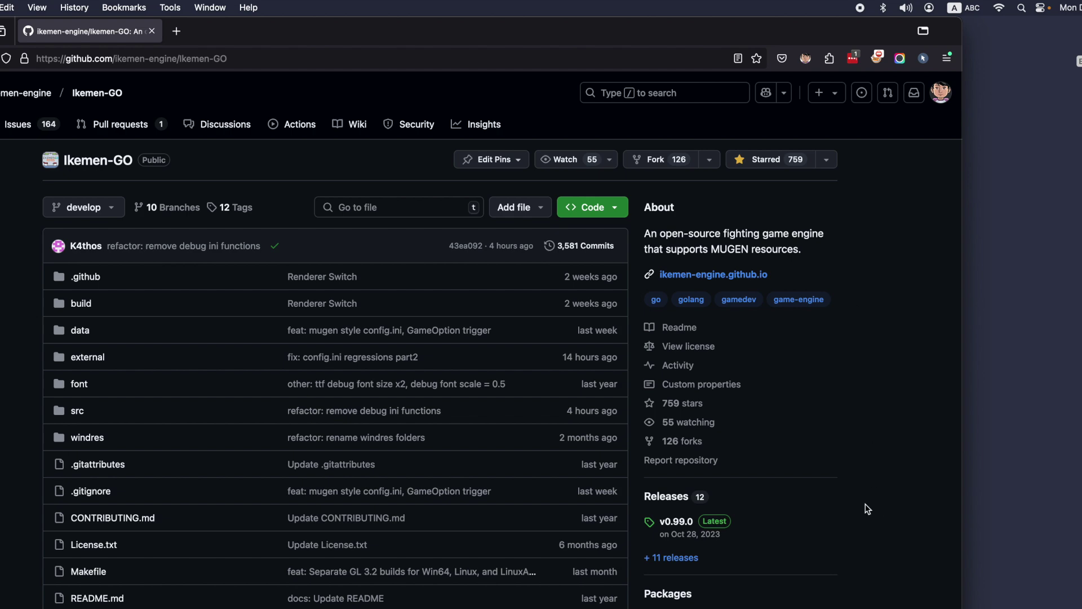
- Go to the Ikemen-GO Releases list, scroll down to the nightly pre-release and open it
click(660, 500)
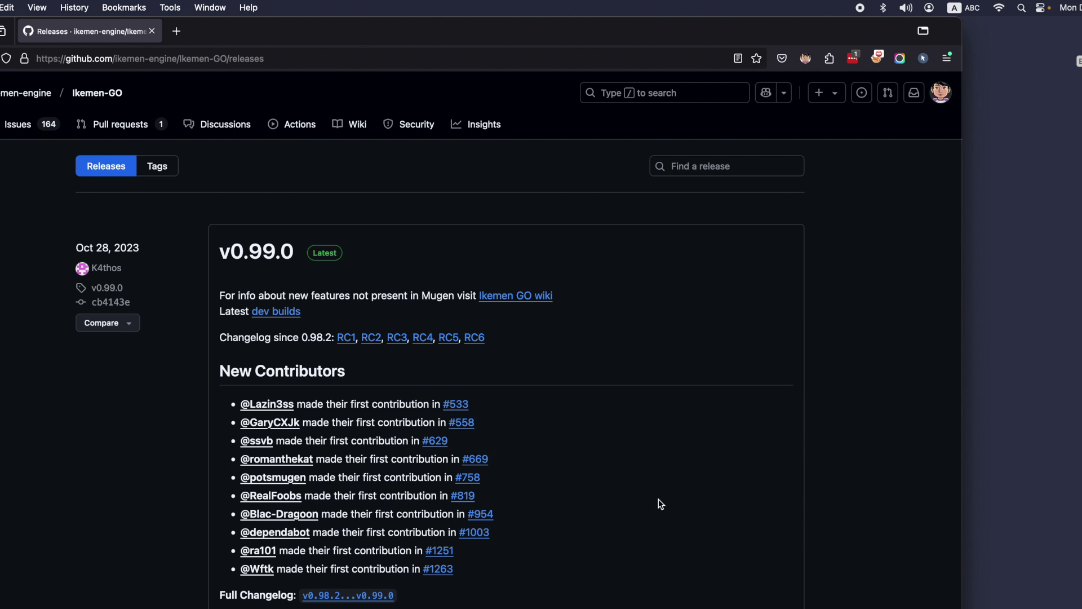
drag(219, 252, 378, 250)
click(400, 252)
click(160, 453)
key(Page_Down)
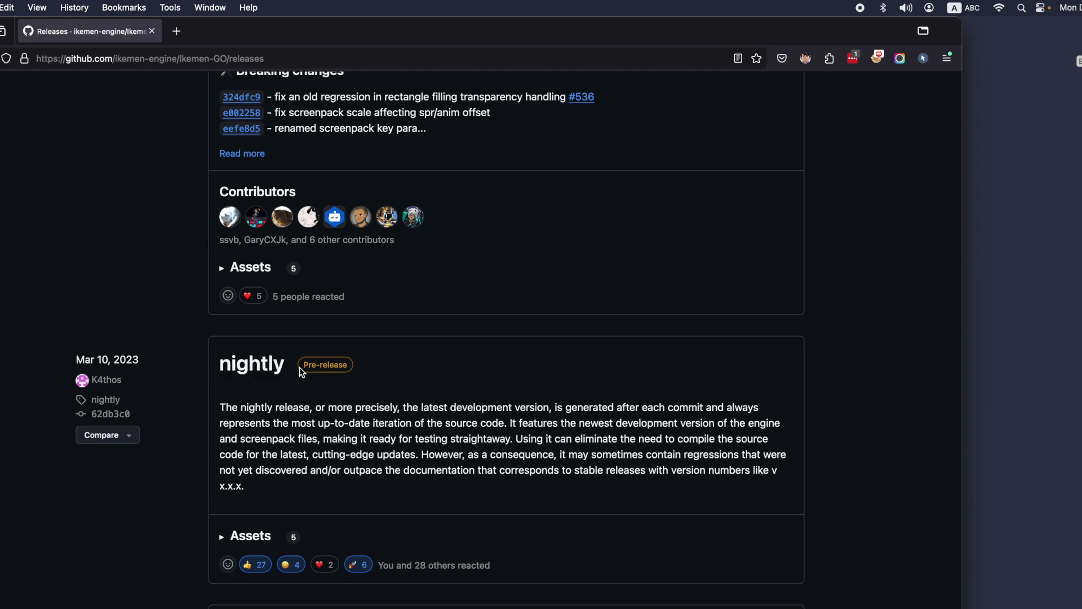
click(262, 365)
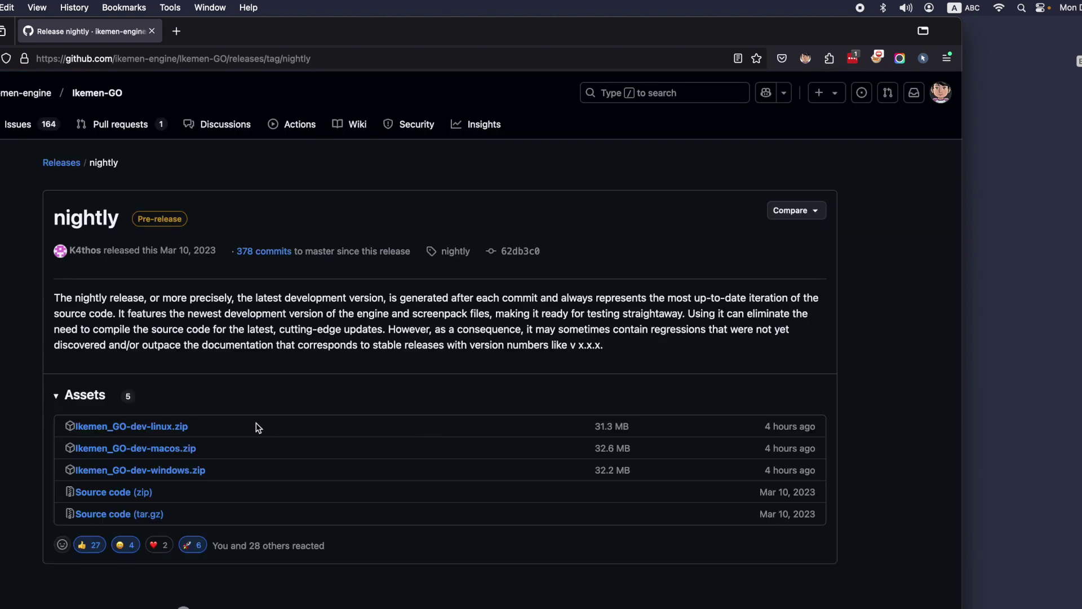
- Download Ikemen_GO-dev-macos.zip, confirm the downloads have finished, and quit Firefox
click(189, 455)
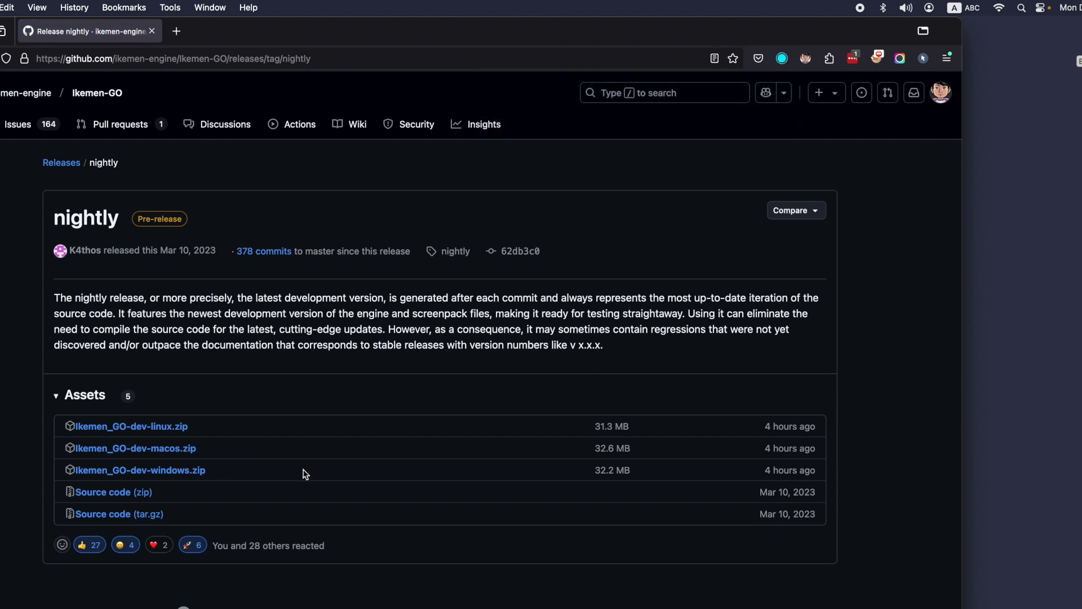
click(784, 59)
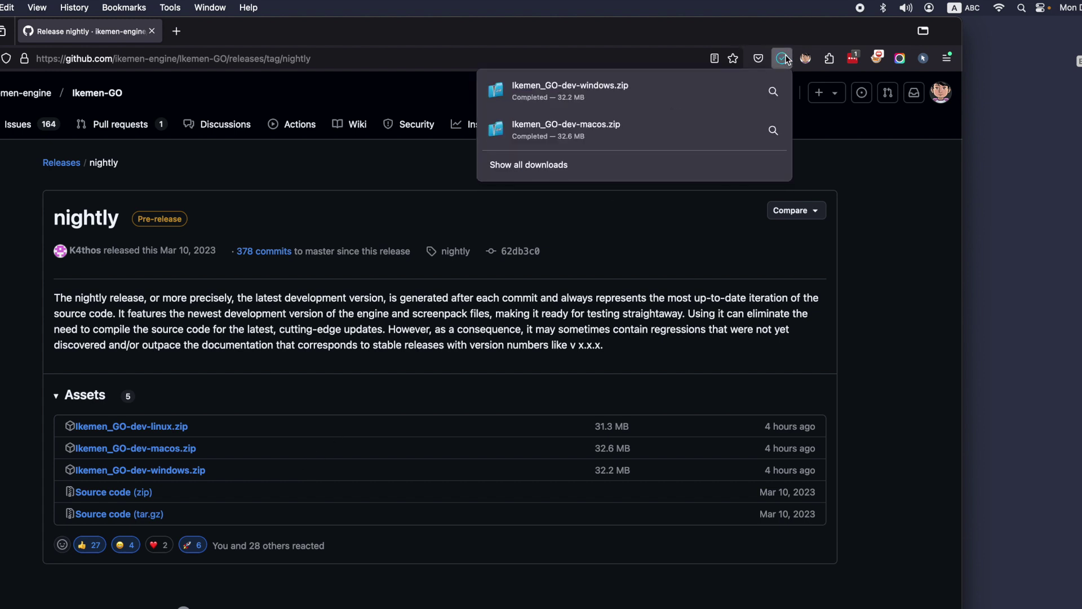
click(608, 29)
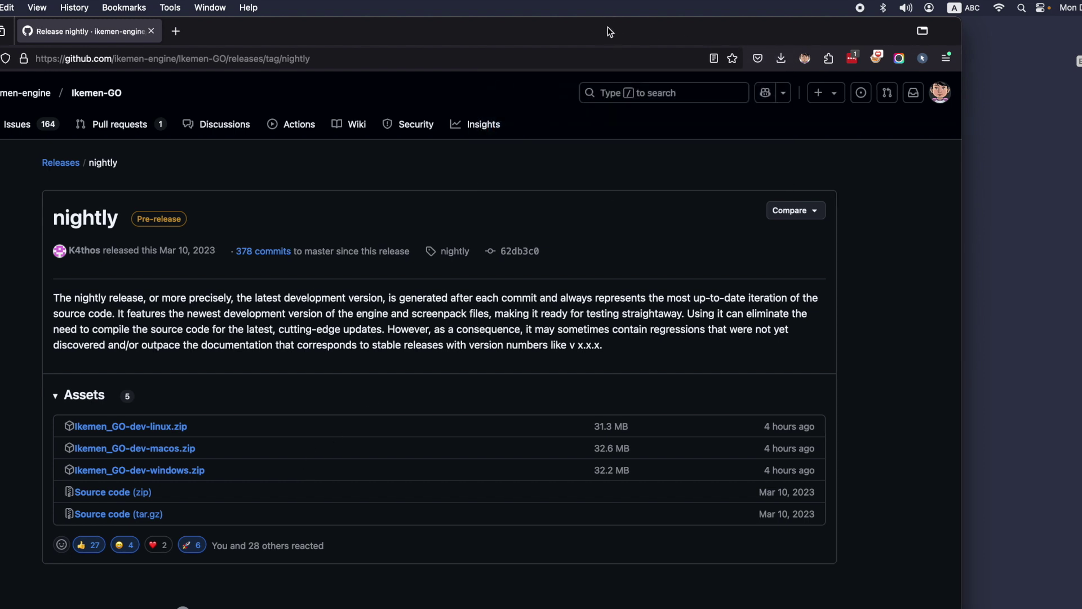
key(super+q)
click(514, 134)
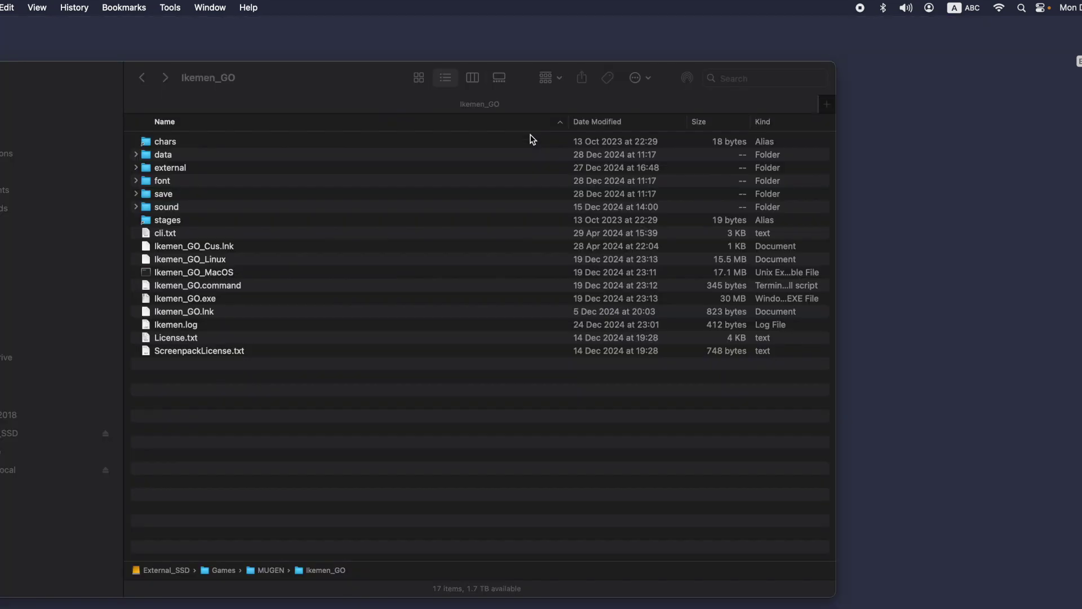
- Shrink the Downloads window and extract the Windows build zip with Keka
click(350, 77)
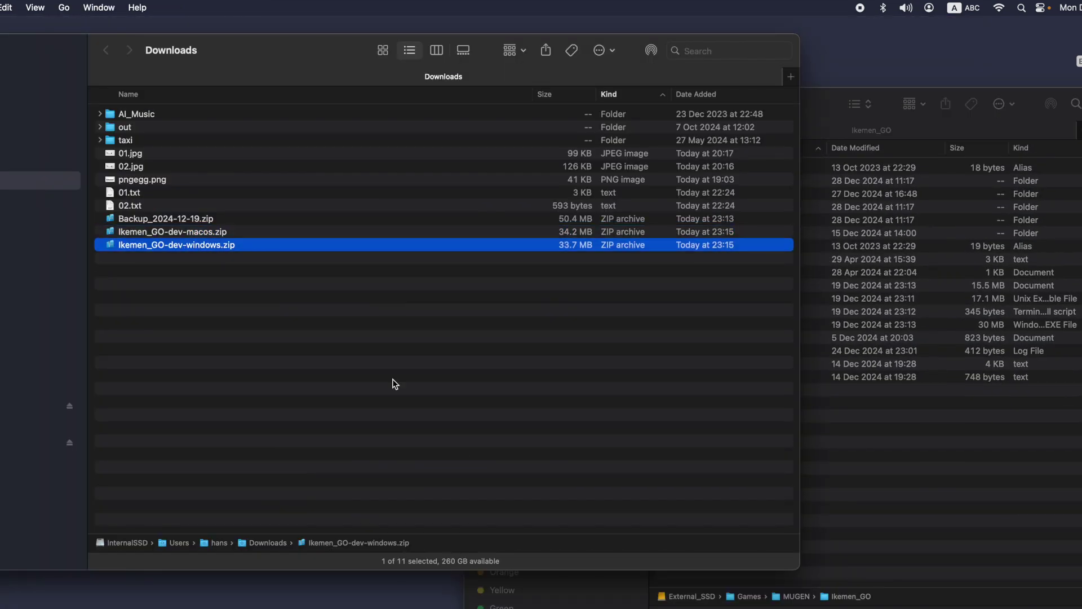
drag(799, 569, 485, 608)
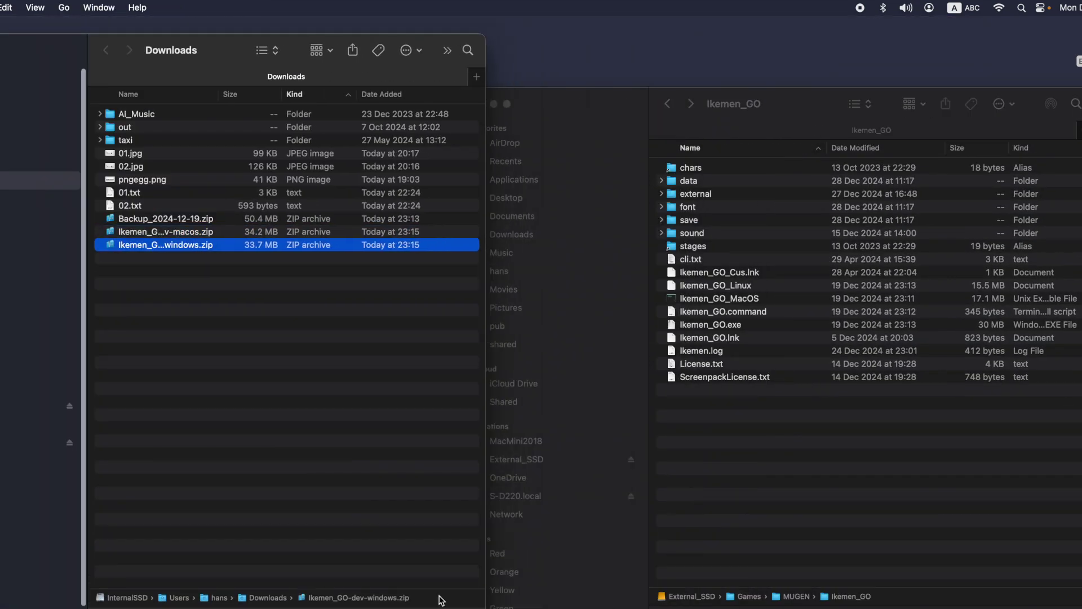
right_click(148, 246)
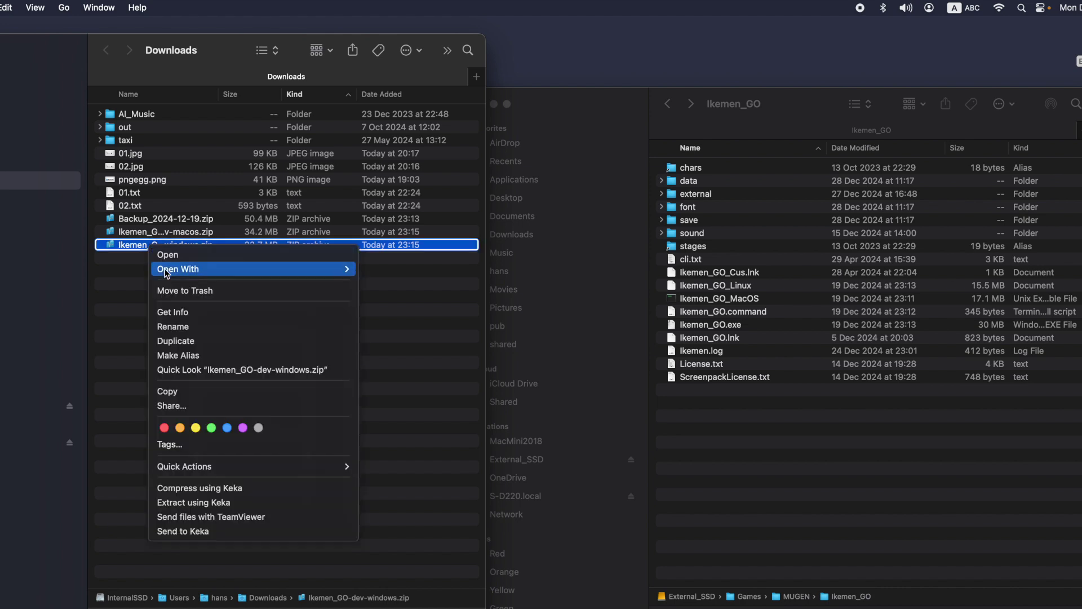
mouse_move(167, 274)
click(373, 321)
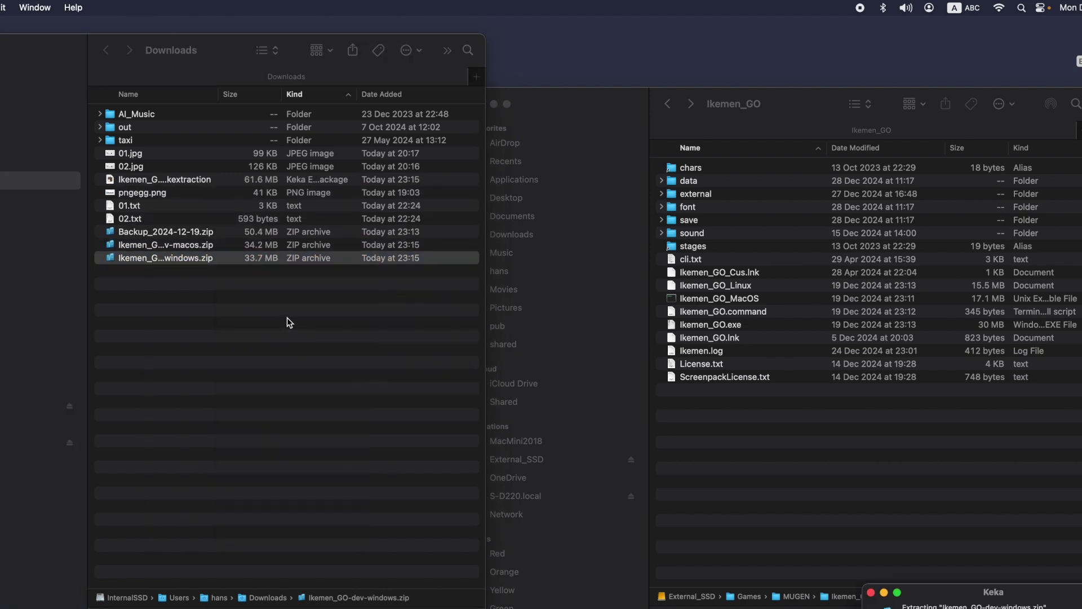
- Extract the macOS build zip with Keka and open the Ikemen_GO-dev-windows folder
click(138, 247)
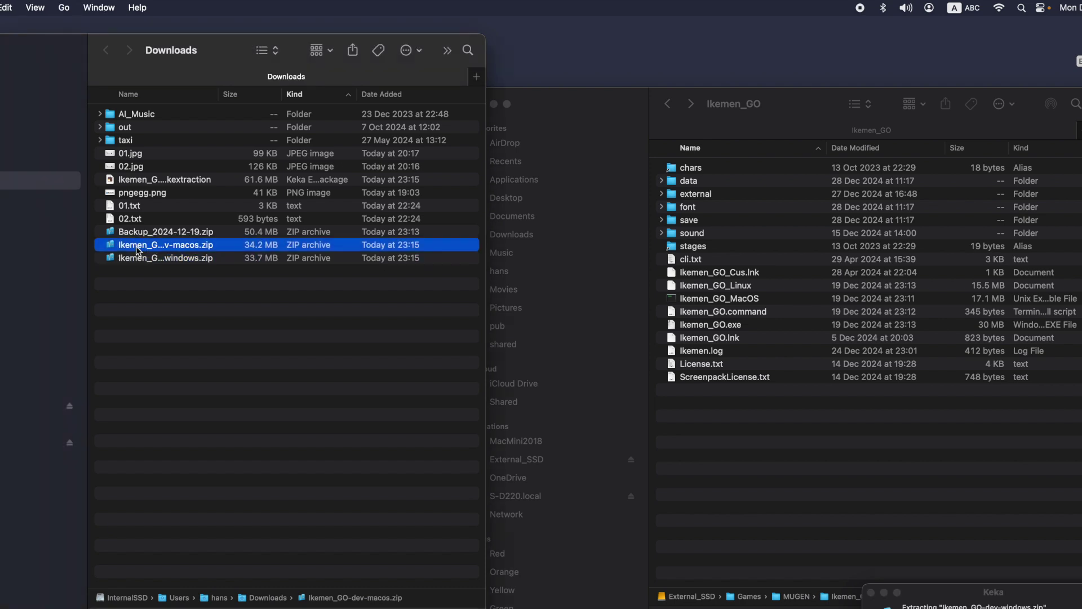
right_click(136, 246)
mouse_move(167, 268)
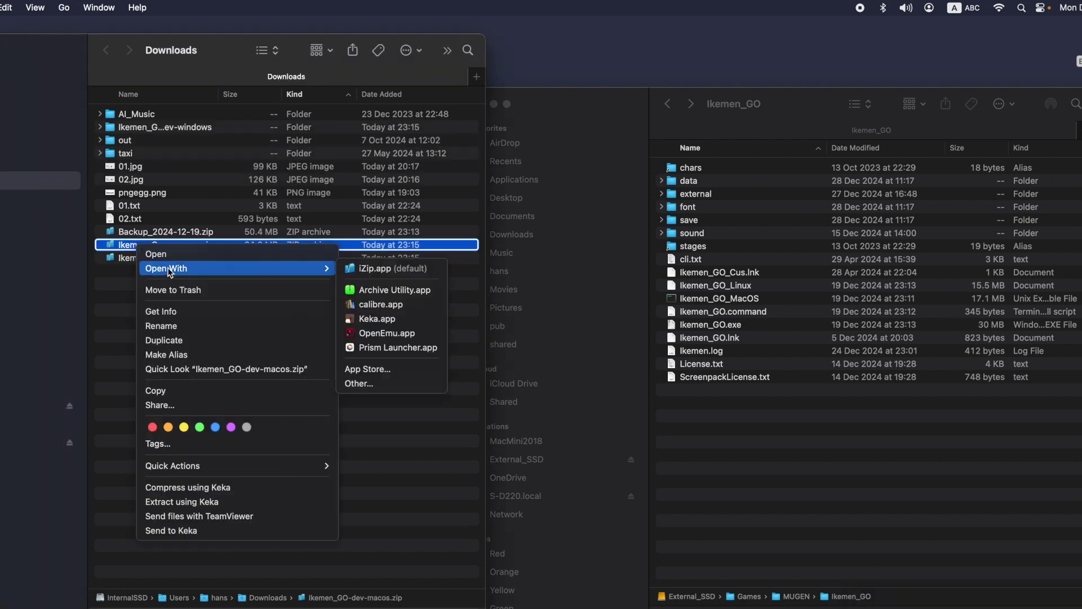
click(357, 321)
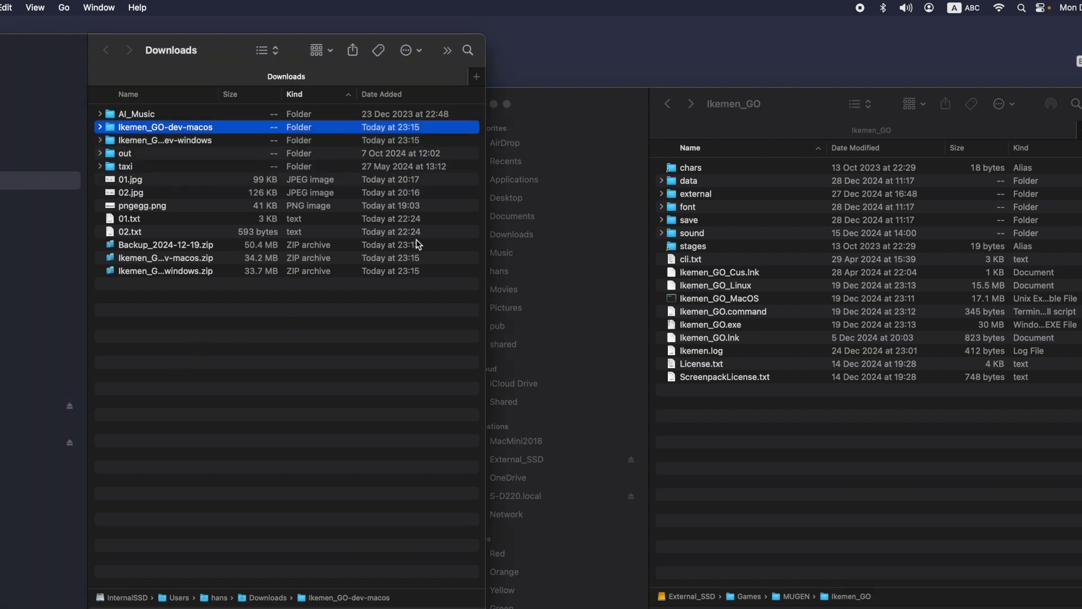
click(159, 144)
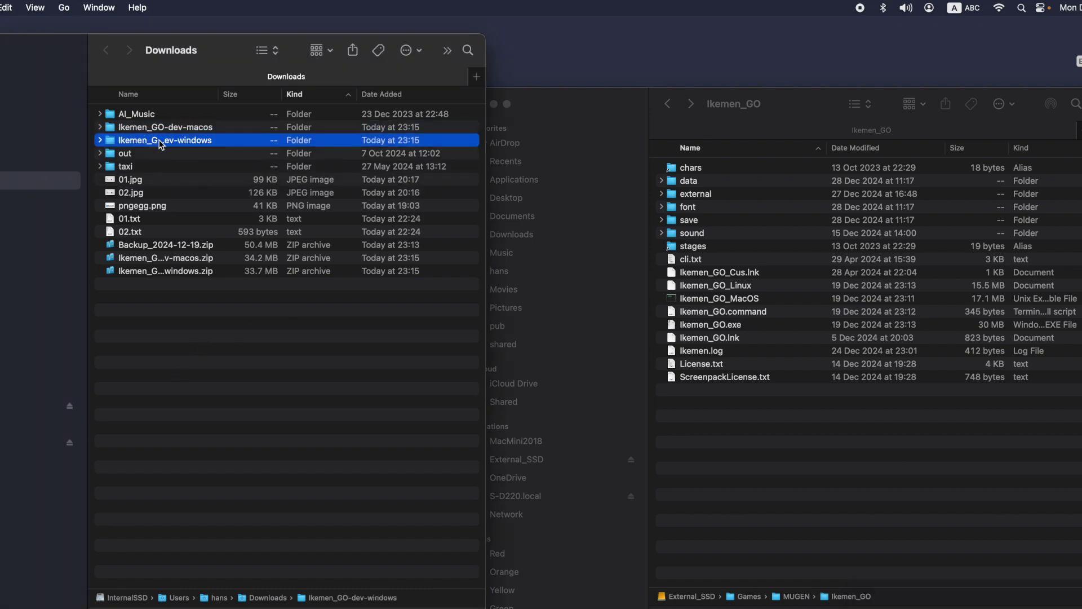
double_click(160, 145)
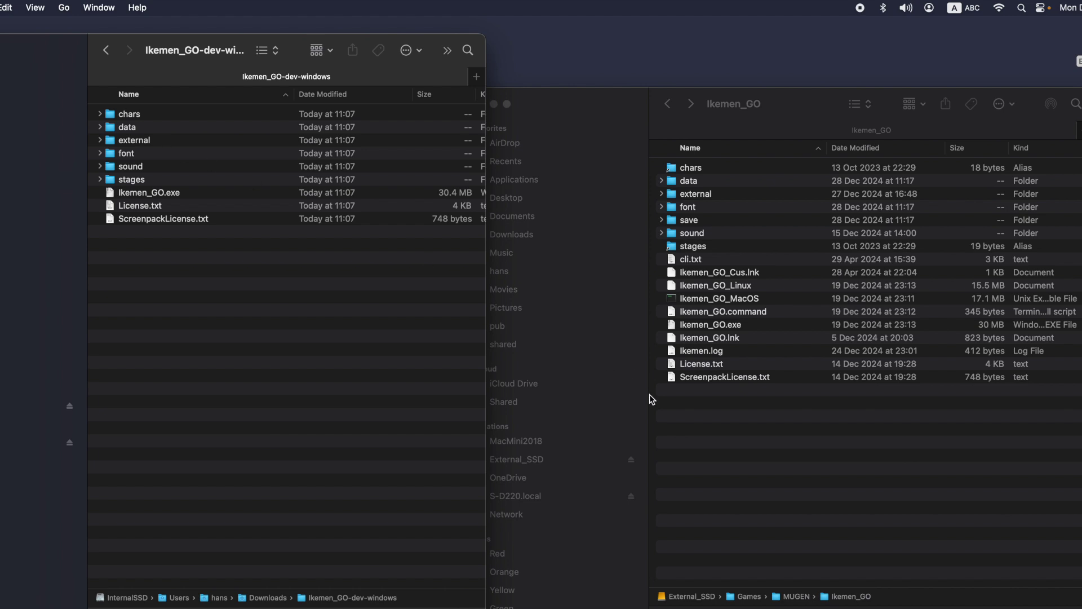
- In Ikemen_GO-dev-windows, select external, font, Ikemen_GO.exe, License.txt and ScreenpackLicense.txt
click(736, 408)
click(691, 168)
click(326, 300)
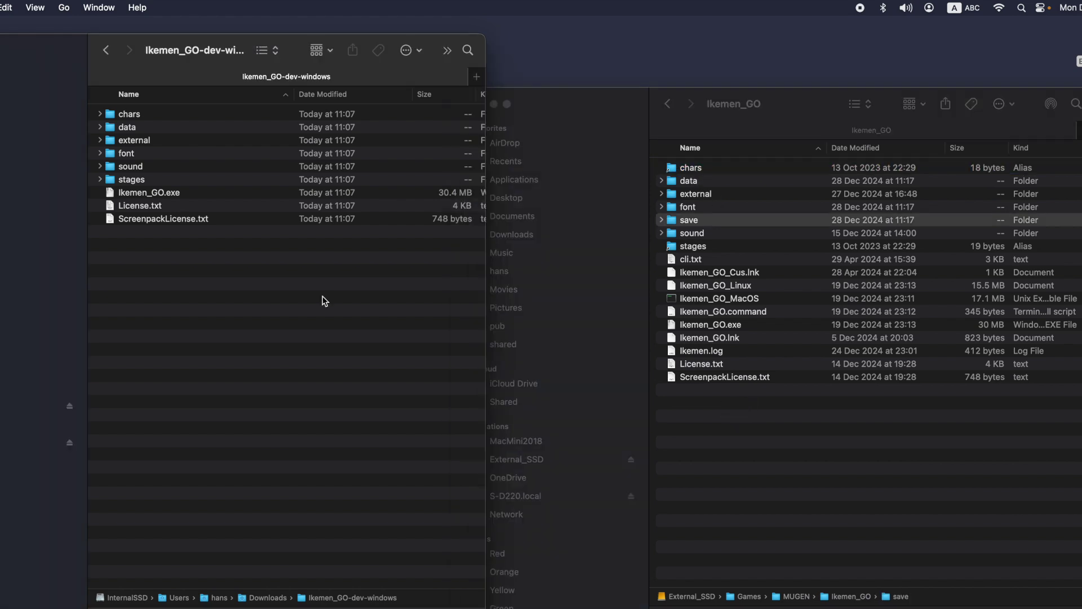
drag(161, 247, 133, 200)
click(161, 258)
drag(261, 314, 126, 113)
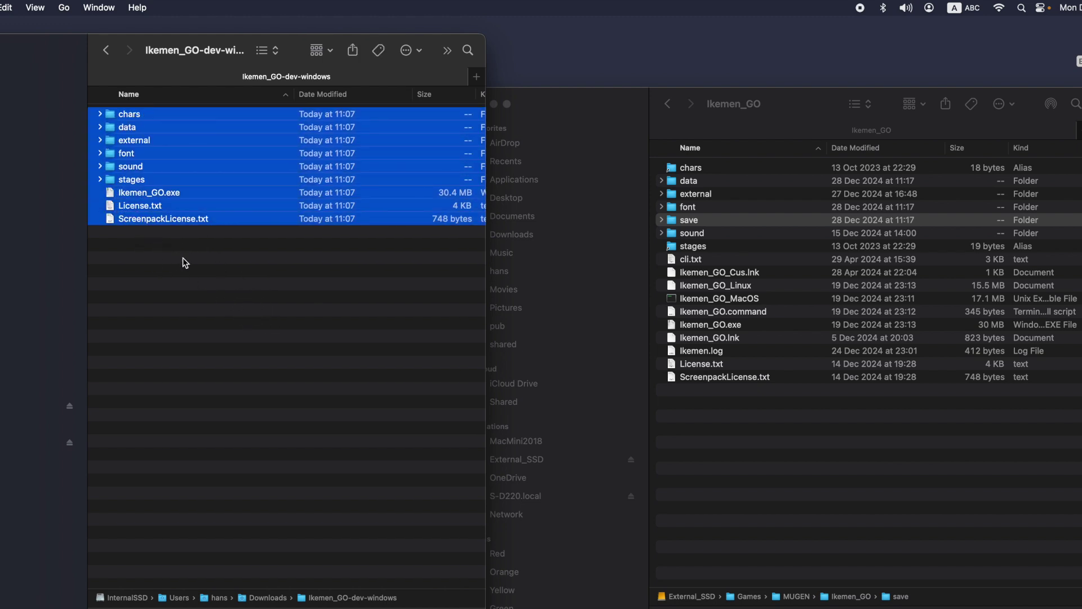
super+click(141, 115)
super+click(141, 180)
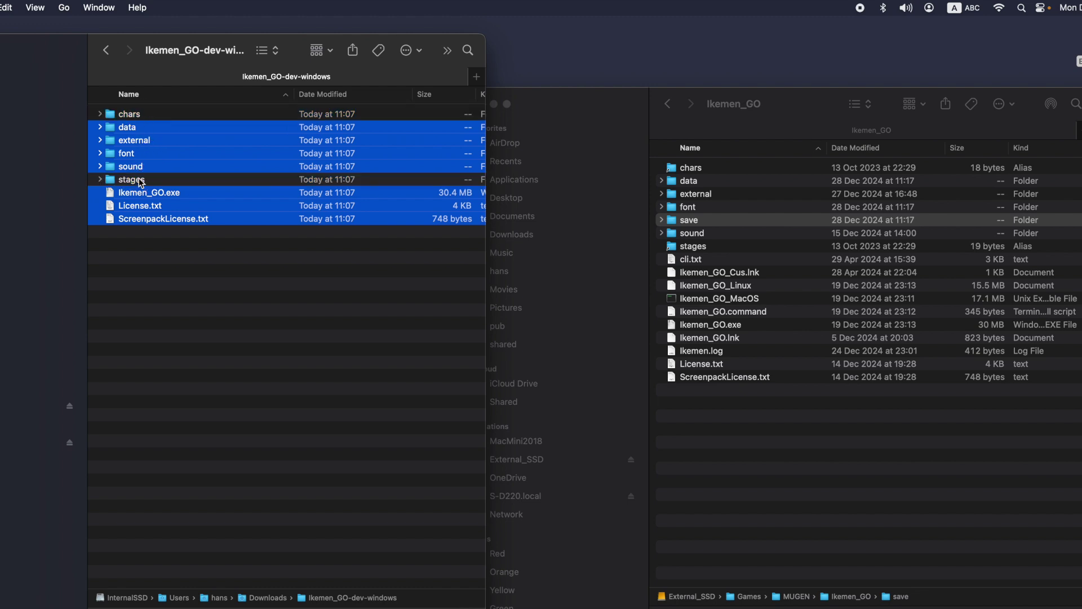
super+click(136, 168)
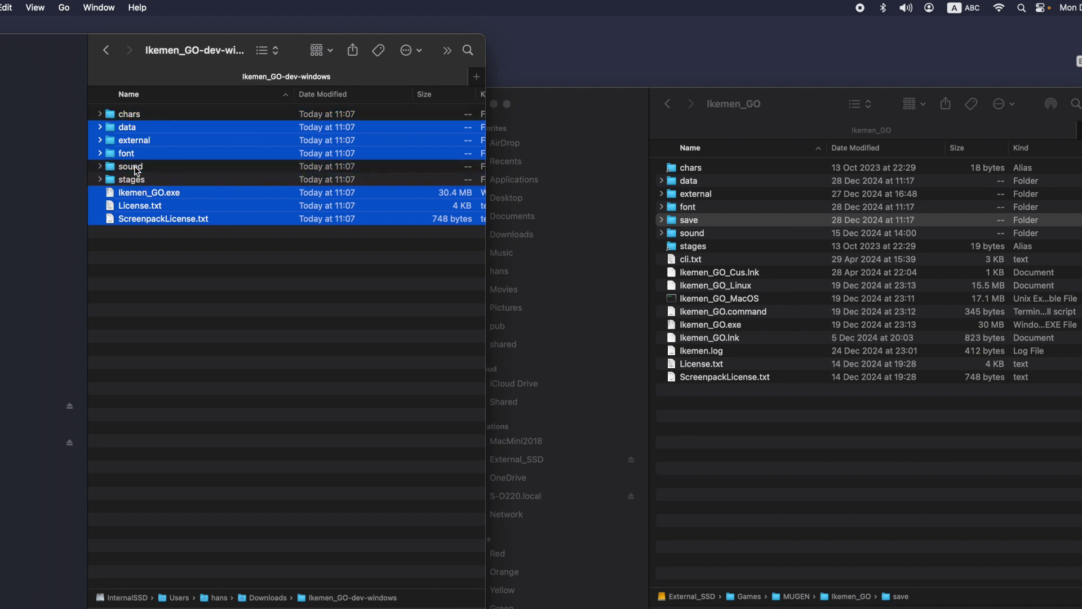
super+click(142, 128)
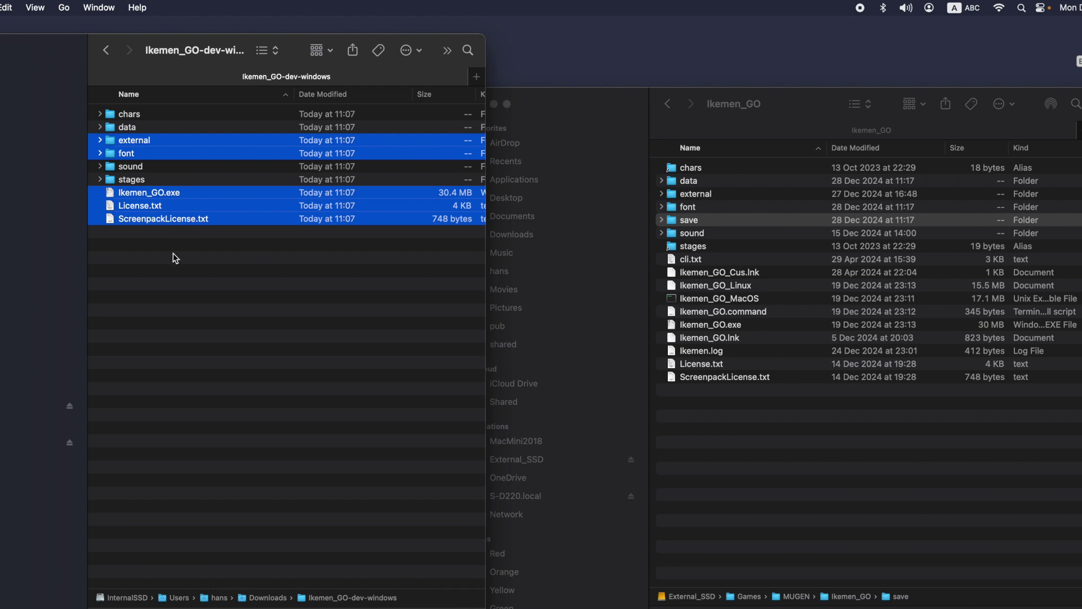
- Paste them into the game's Ikemen_GO folder, replacing all existing copies
click(575, 420)
key(super+v)
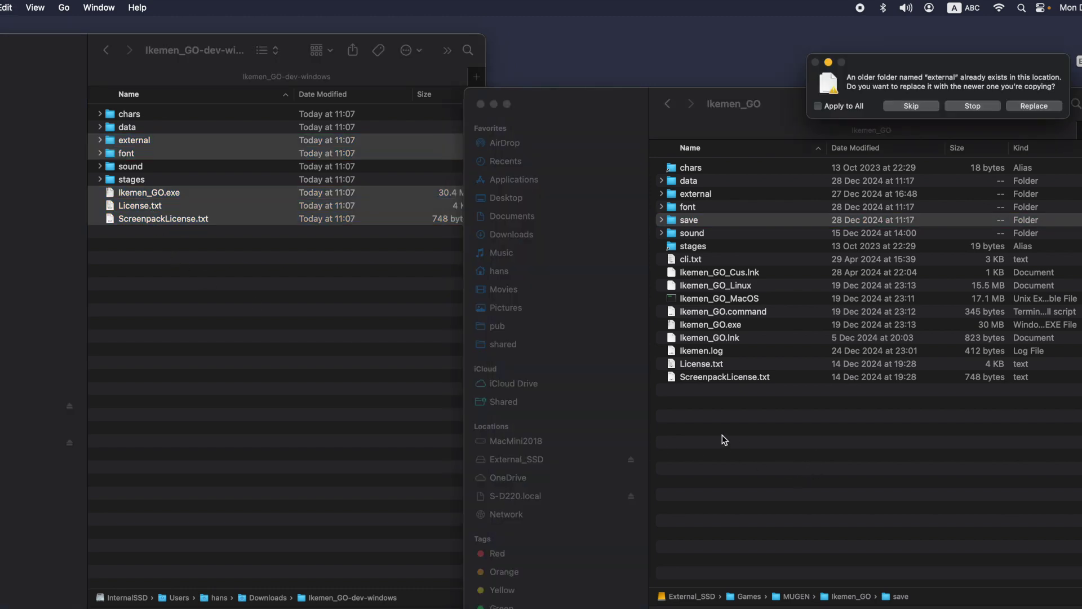
click(828, 107)
click(1046, 107)
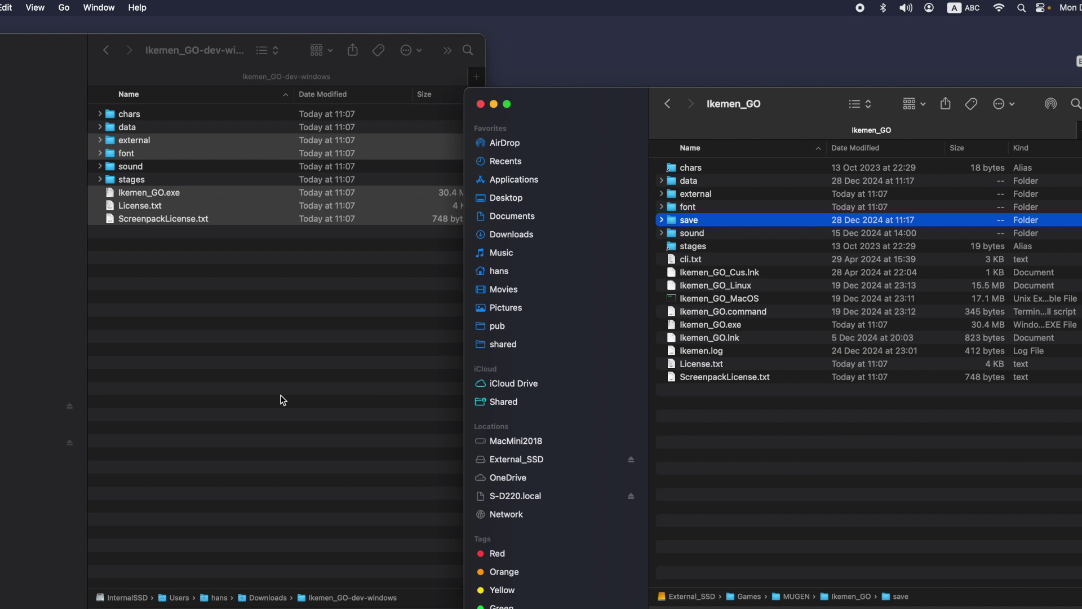
click(133, 128)
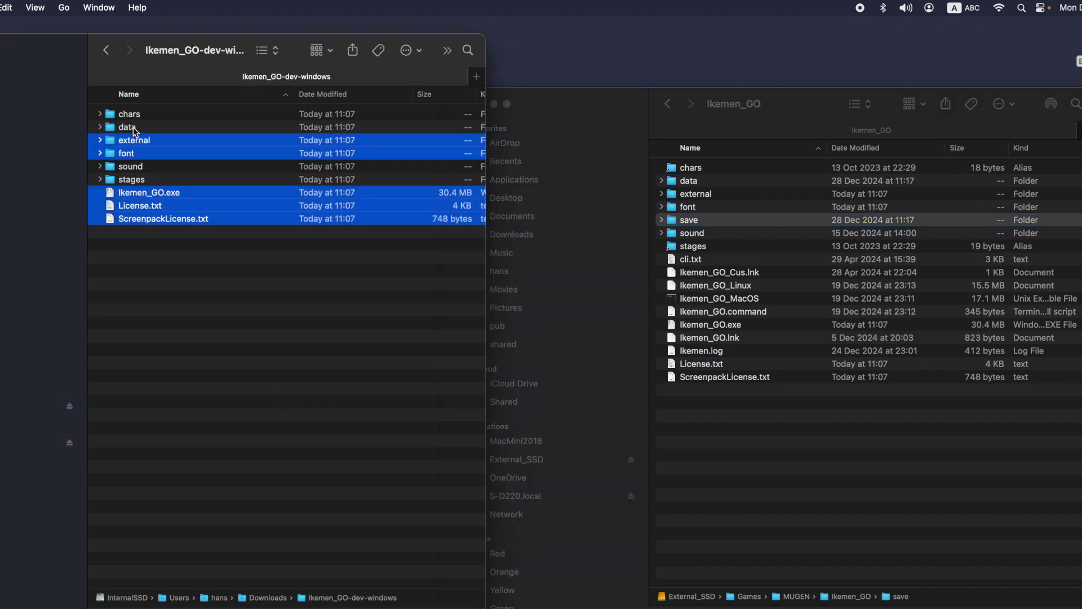
- Open the data folder in both the extracted build and the game folder windows
click(126, 127)
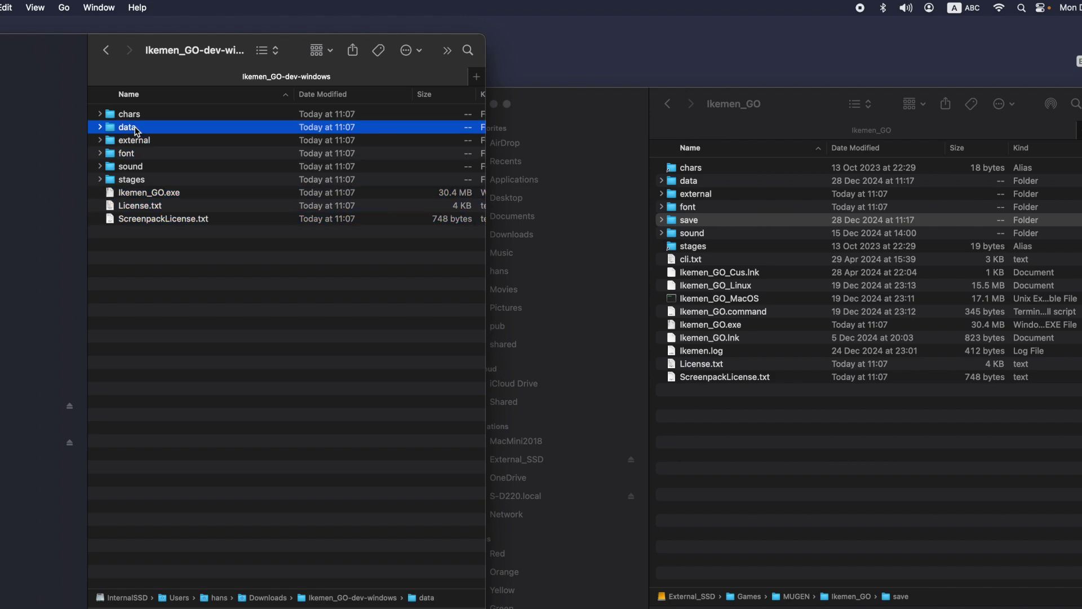
double_click(135, 128)
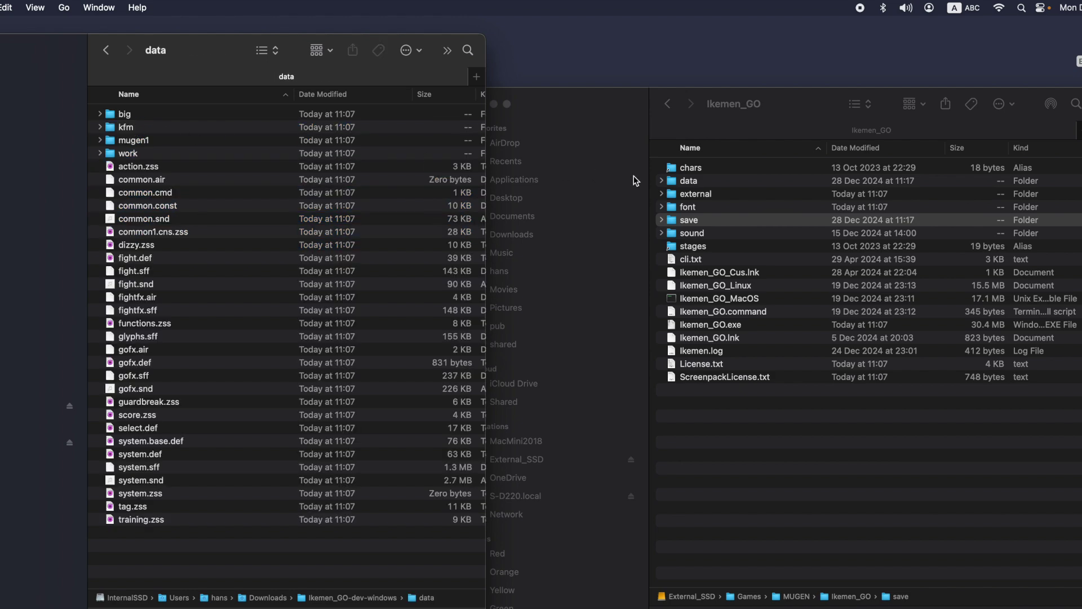
click(706, 188)
double_click(705, 184)
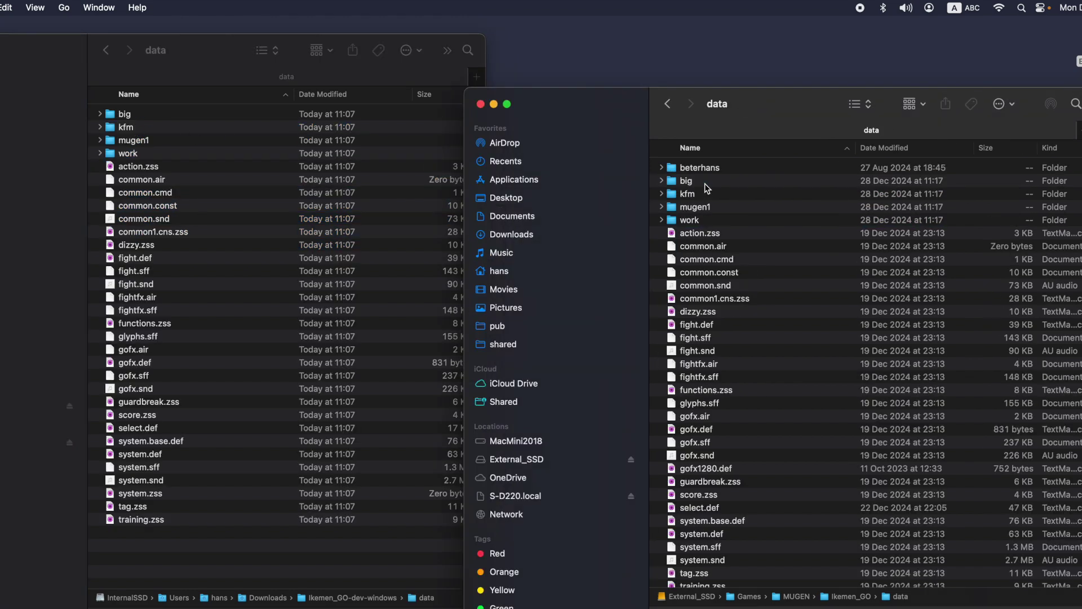
drag(768, 102, 772, 58)
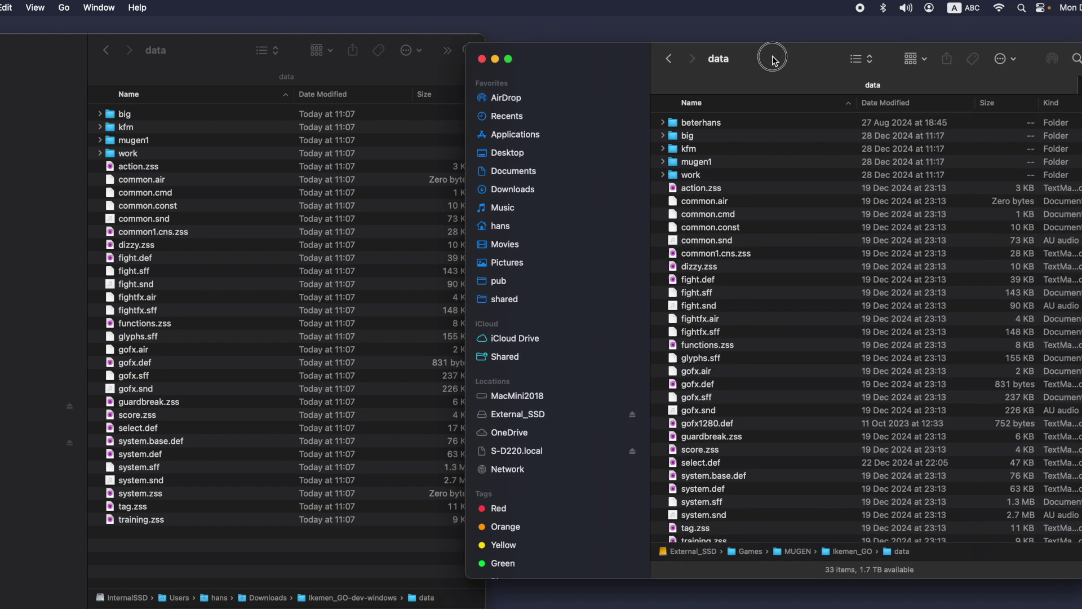
click(709, 125)
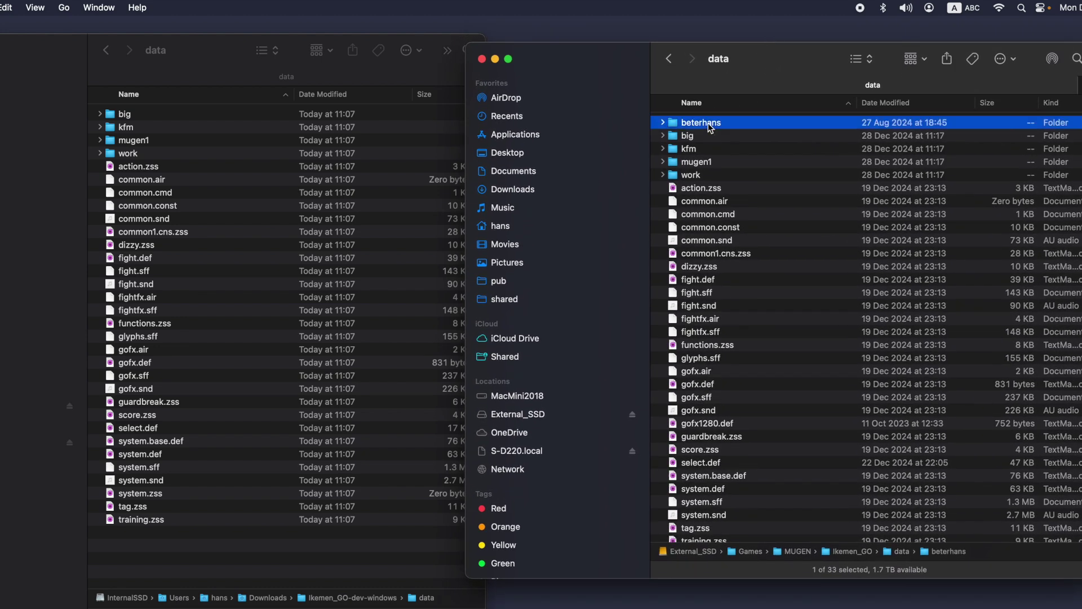
- Copy all new data files except select.def into the game's data folder, replacing every conflict
click(202, 542)
key(super+a)
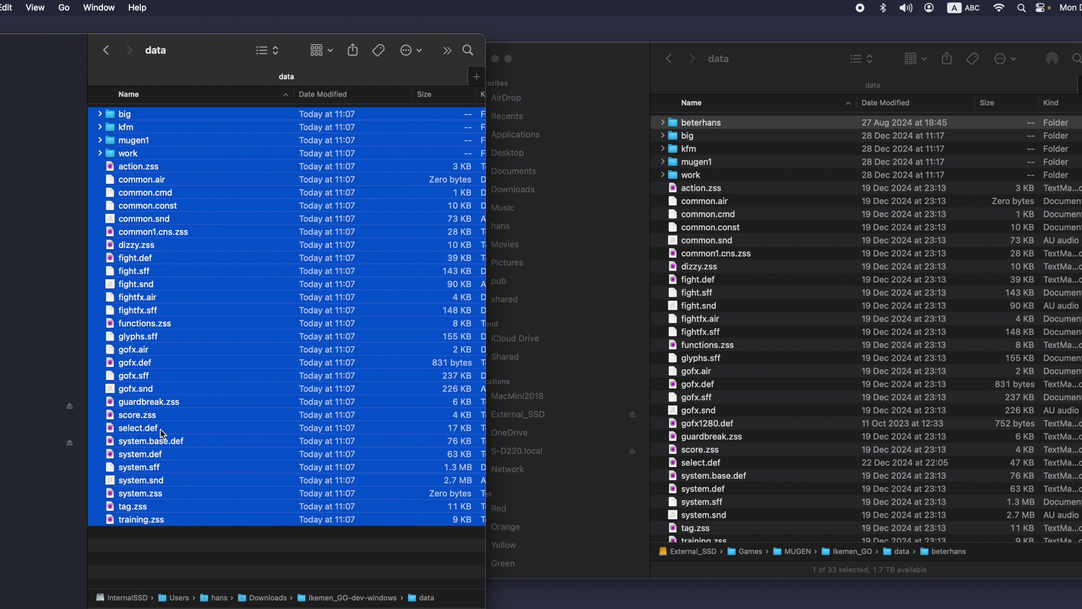
super+click(160, 428)
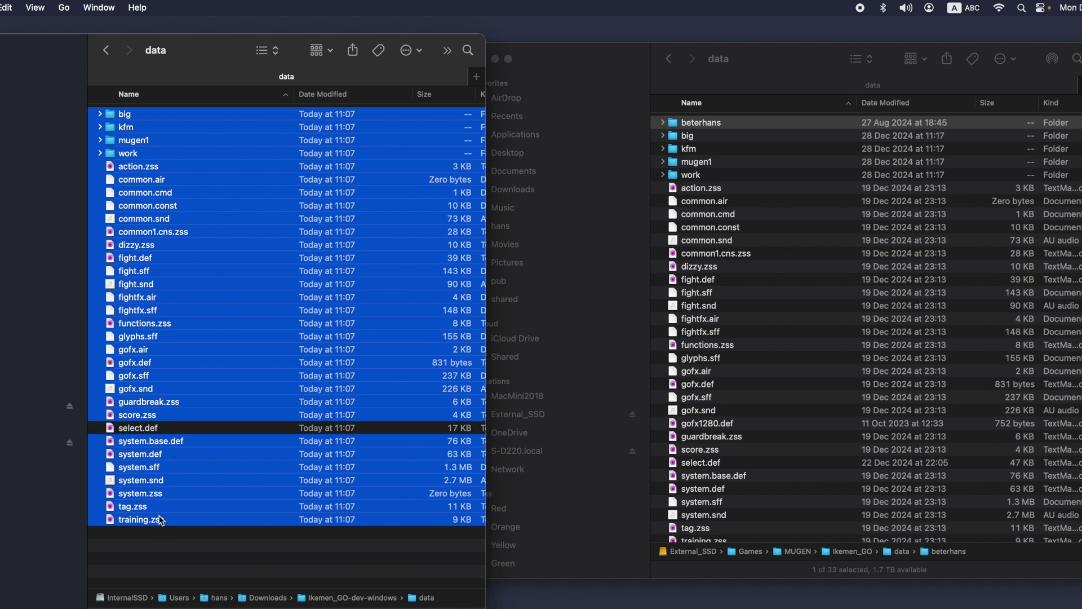
click(781, 397)
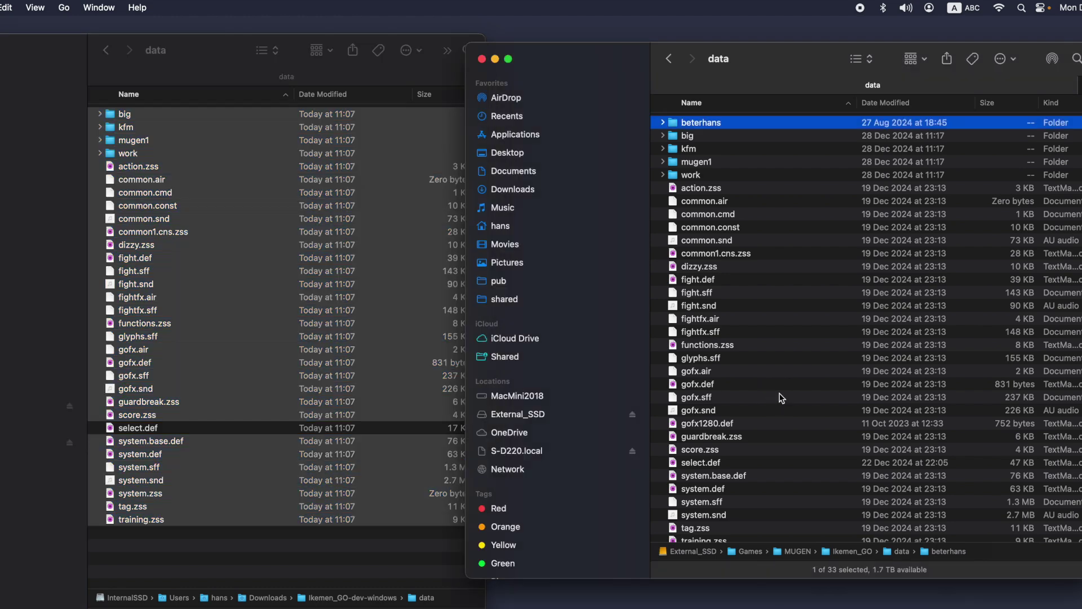
key(super+v)
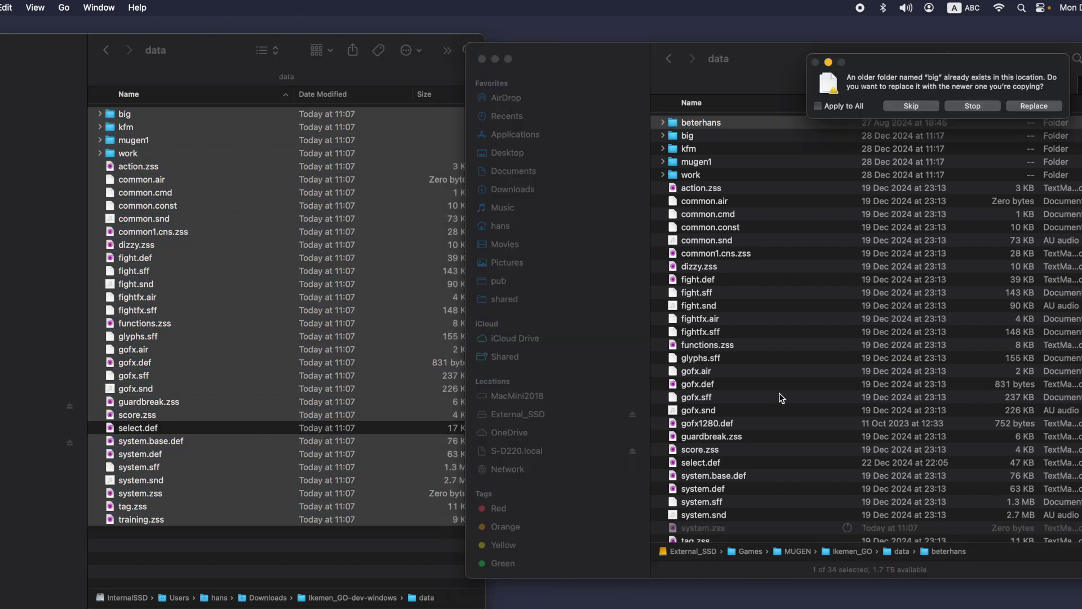
click(818, 106)
click(1035, 107)
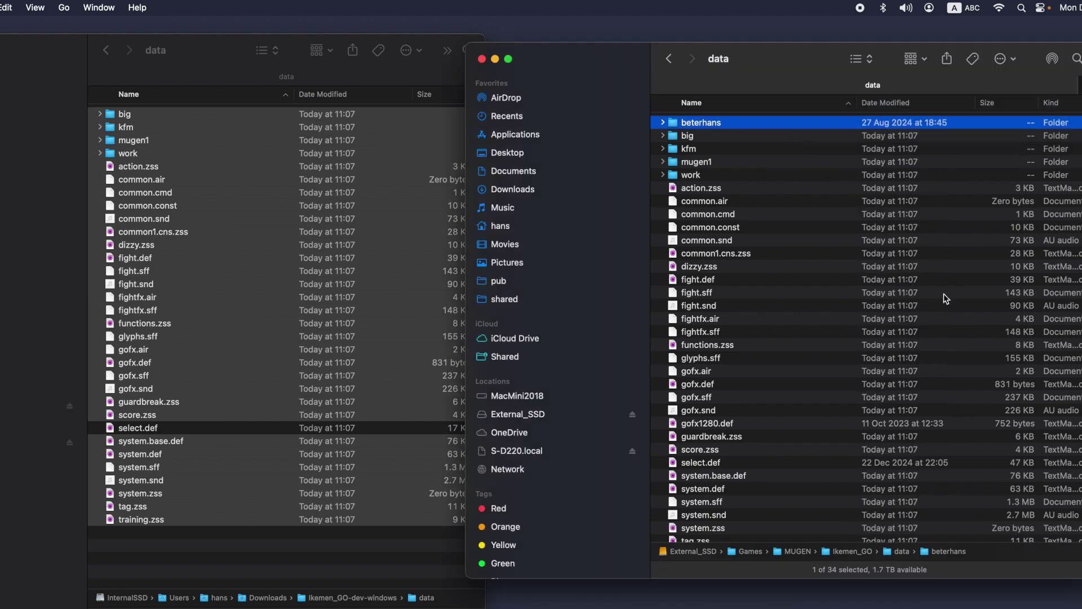
click(107, 53)
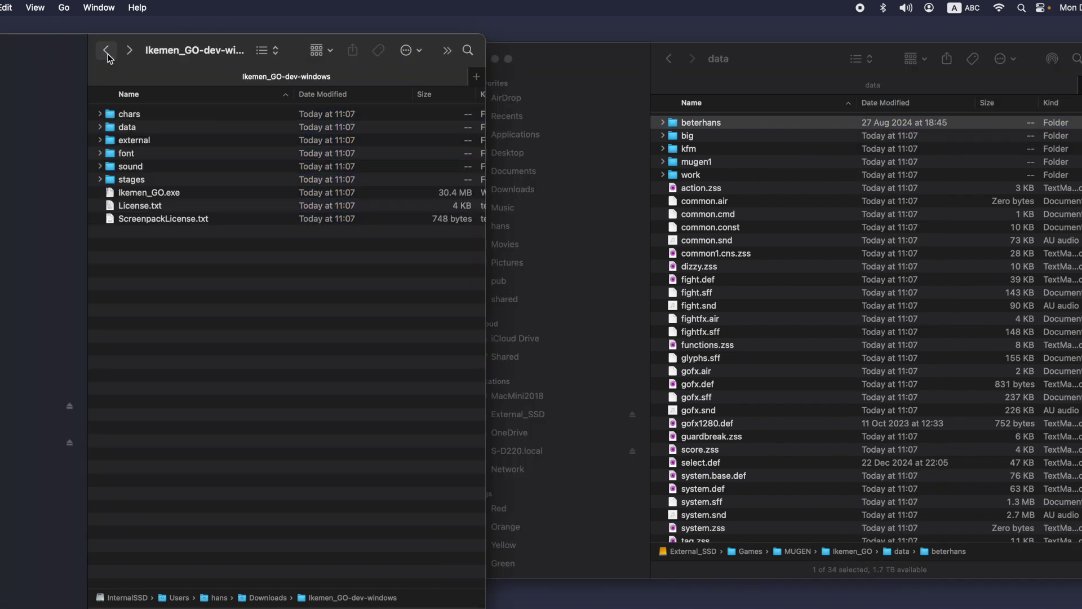
- Return to the game's Ikemen_GO folder and open Ikemen_GO-dev-macos in Downloads
click(667, 59)
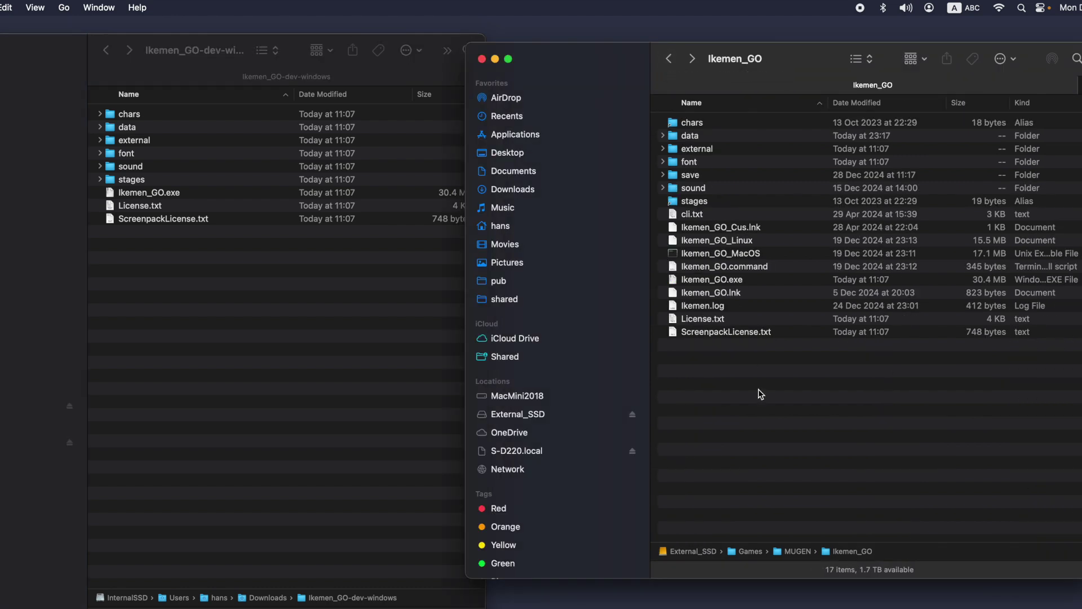
click(732, 281)
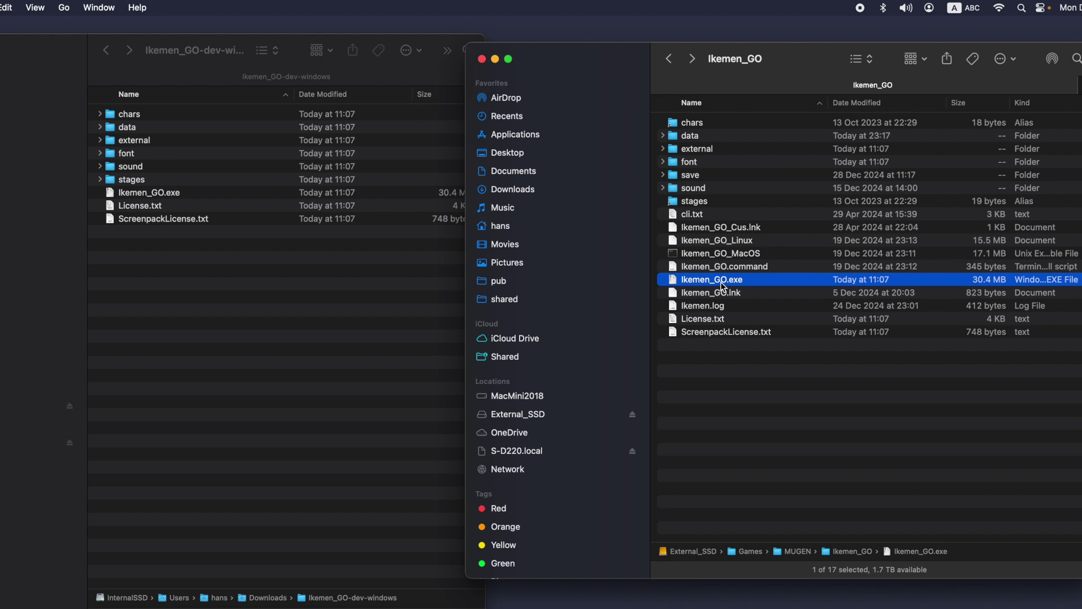
click(300, 289)
key(super+Up)
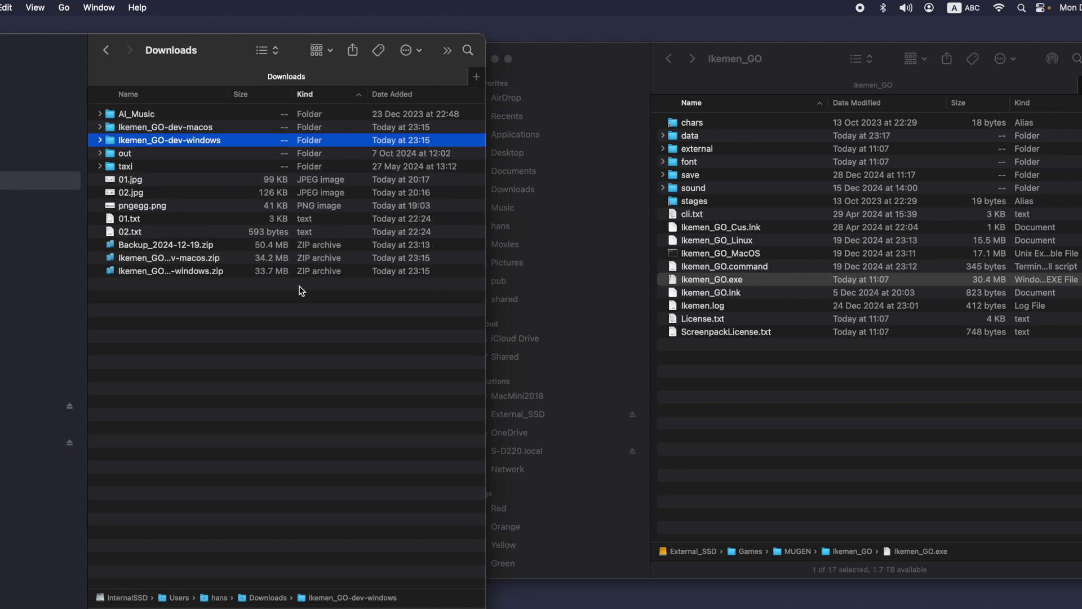
double_click(188, 128)
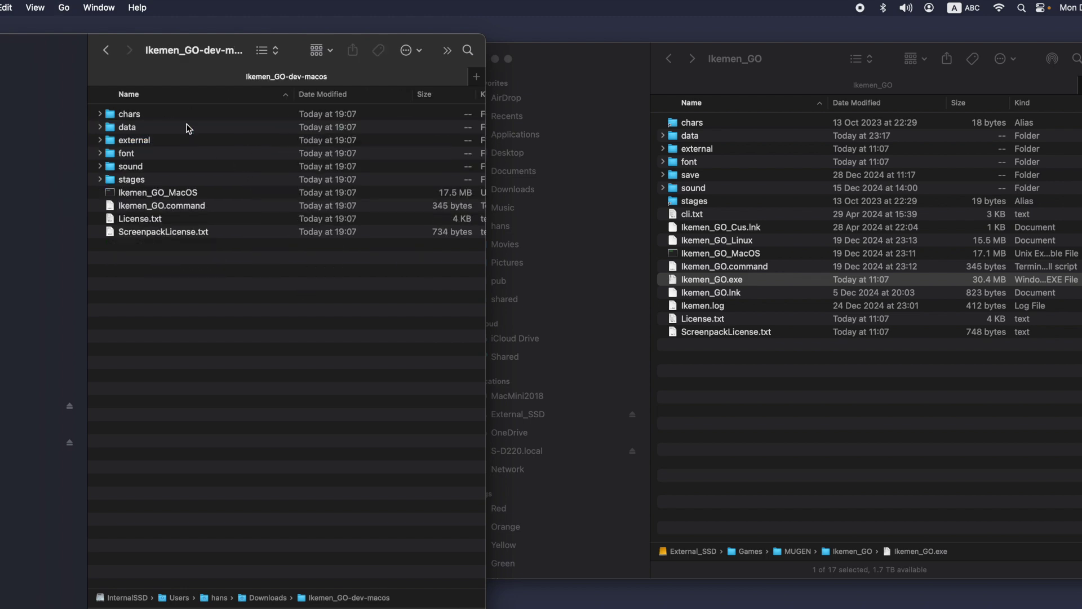
- Drag Ikemen_GO_MacOS and Ikemen_GO.command into the game folder, replacing both old copies
click(168, 203)
click(169, 193)
shift+click(175, 207)
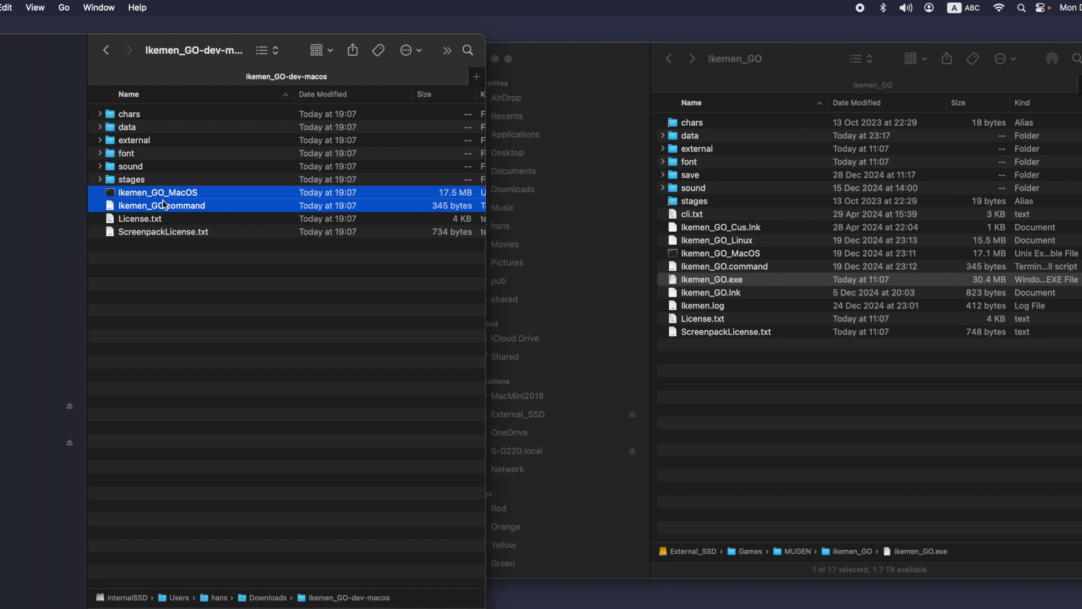
drag(182, 208, 766, 423)
click(834, 114)
click(1034, 114)
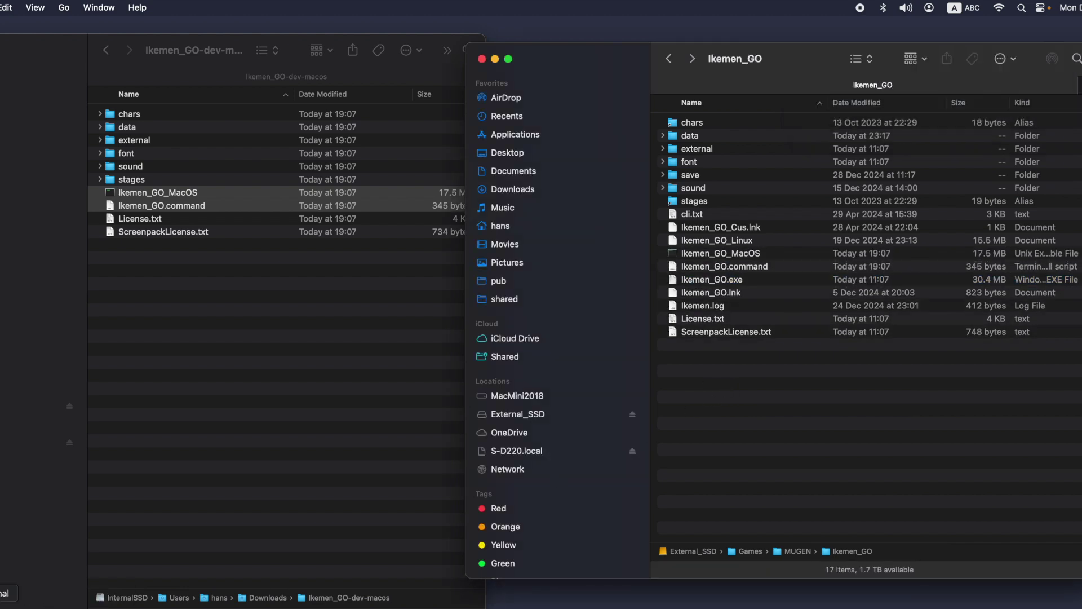
- Launch Terminal from Spotlight and run chmod a+x on Ikemen_GO_MacOS
click(1022, 9)
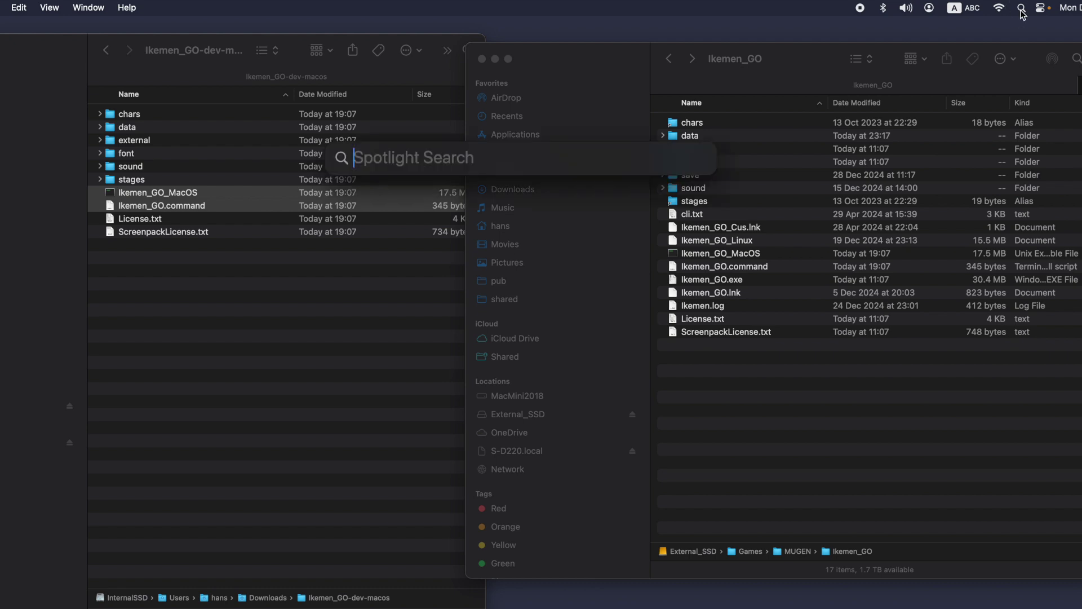
text(terminal.app)
key(Return)
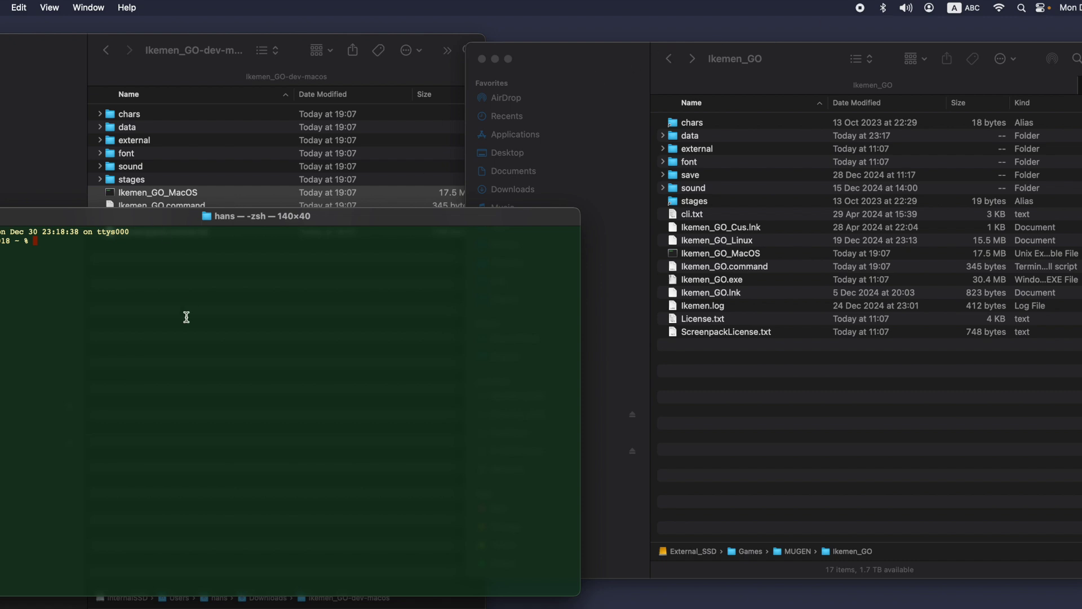
text(chmod a+x)
drag(727, 258, 279, 317)
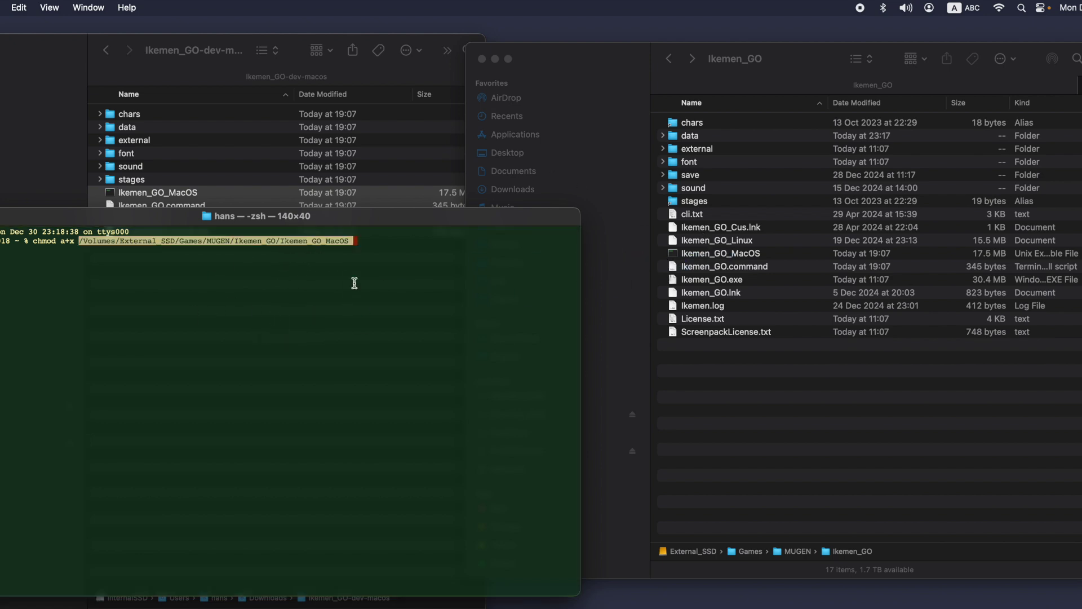
key(Return)
- Run chmod a+x on Ikemen_GO.command, then close the Terminal window
text(chmod a)
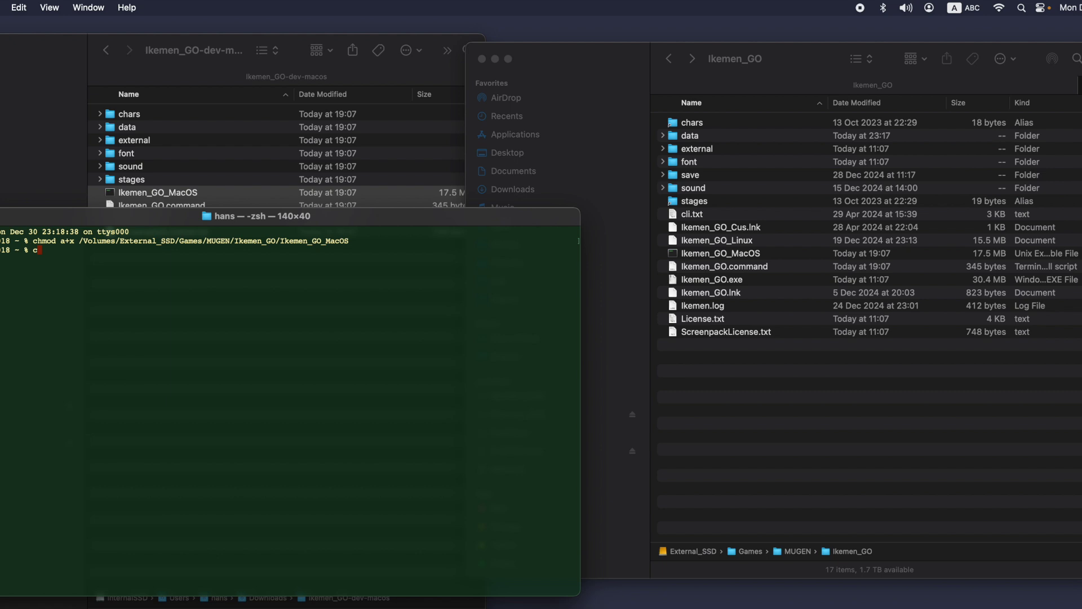
text(+x)
drag(730, 269, 328, 404)
key(Return)
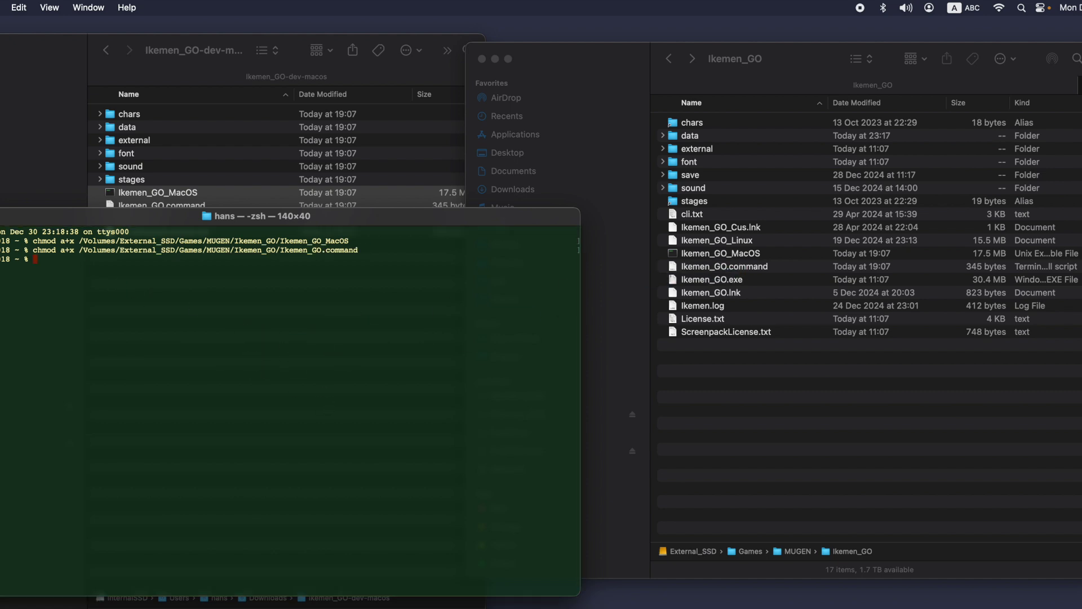
key(super+w)
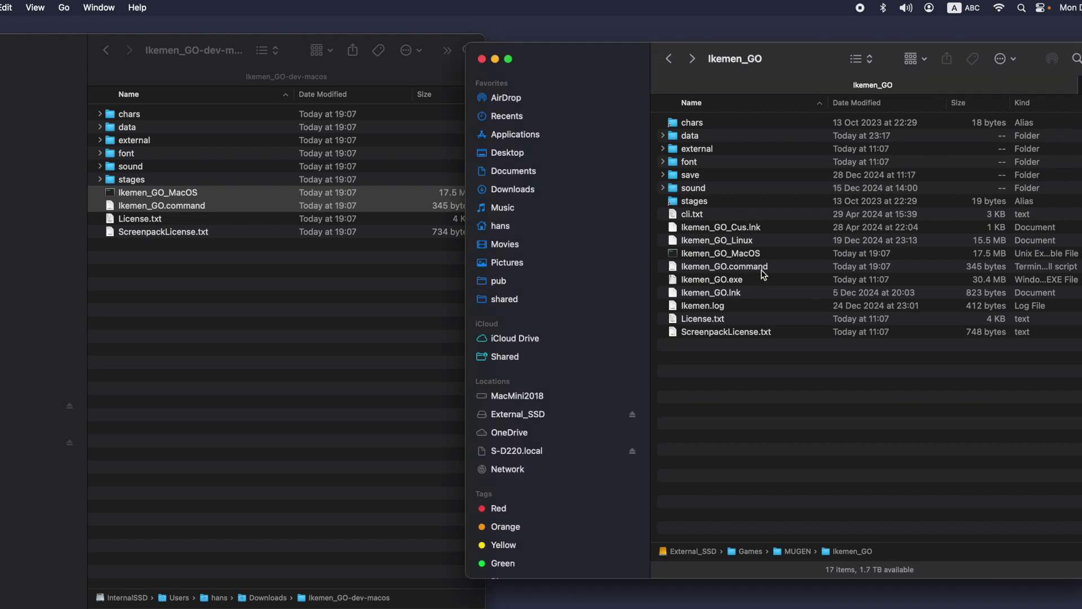
- Attempt to run Ikemen_GO.command and dismiss the unidentified-developer block alert
click(764, 270)
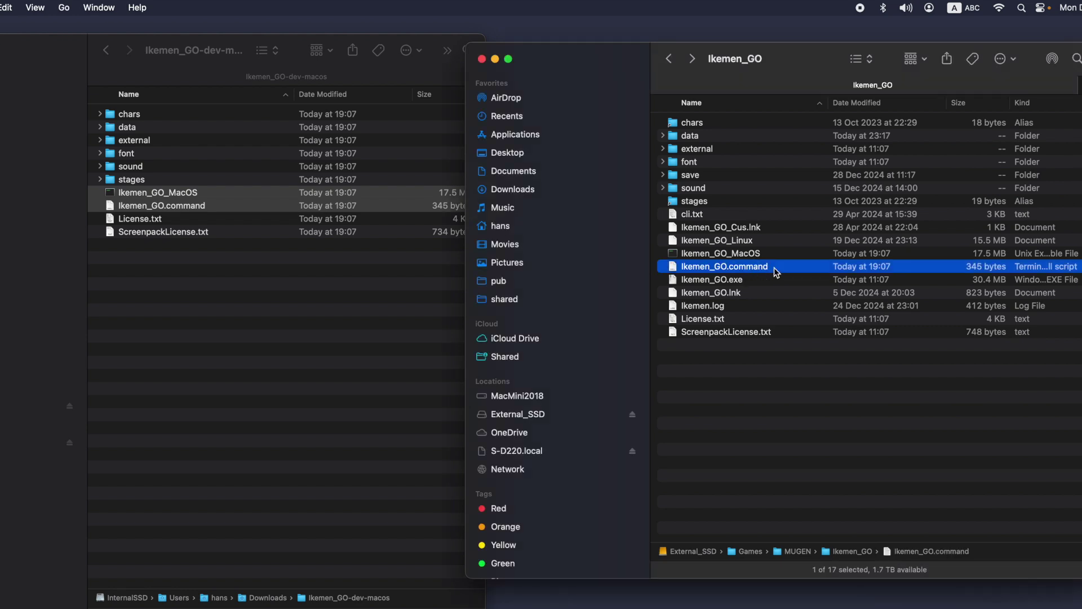
double_click(773, 267)
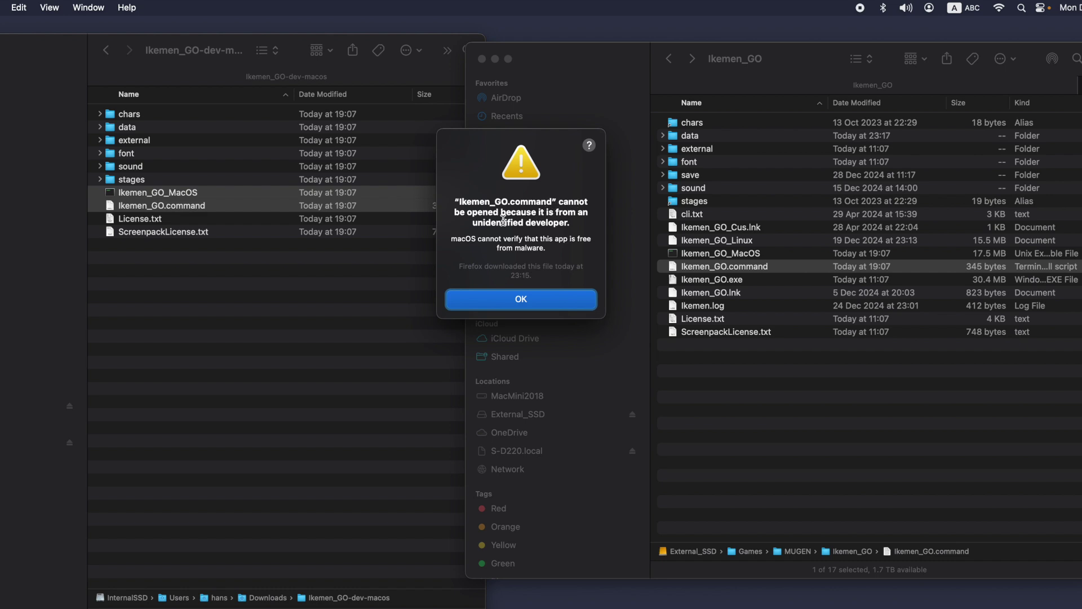
click(517, 300)
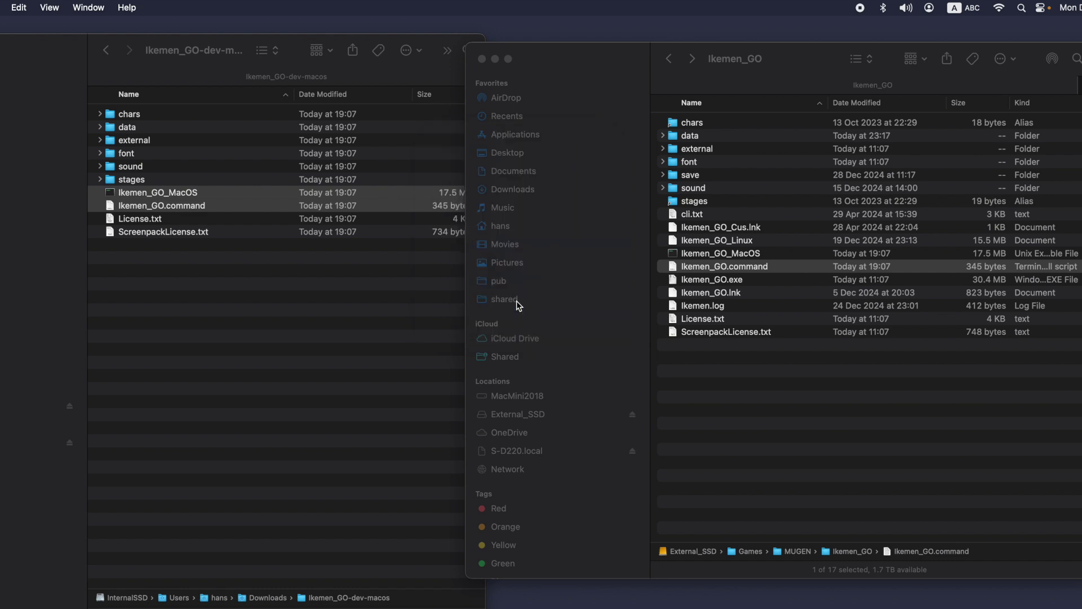
click(2, 7)
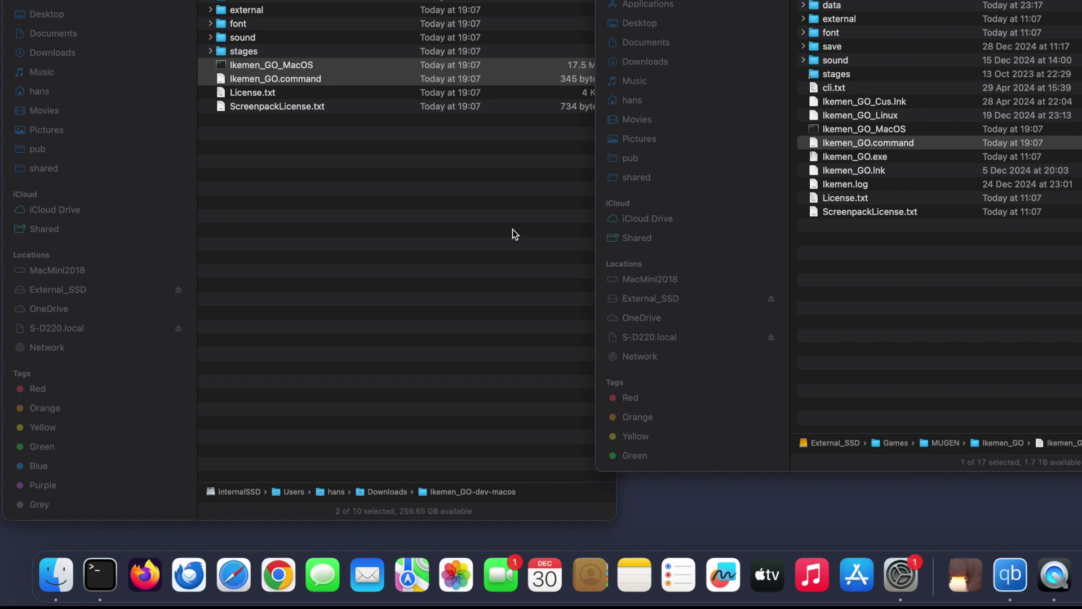
- In Privacy & Security, choose Open Anyway for Ikemen_GO.command, authorize with the account password, and confirm Open
click(82, 297)
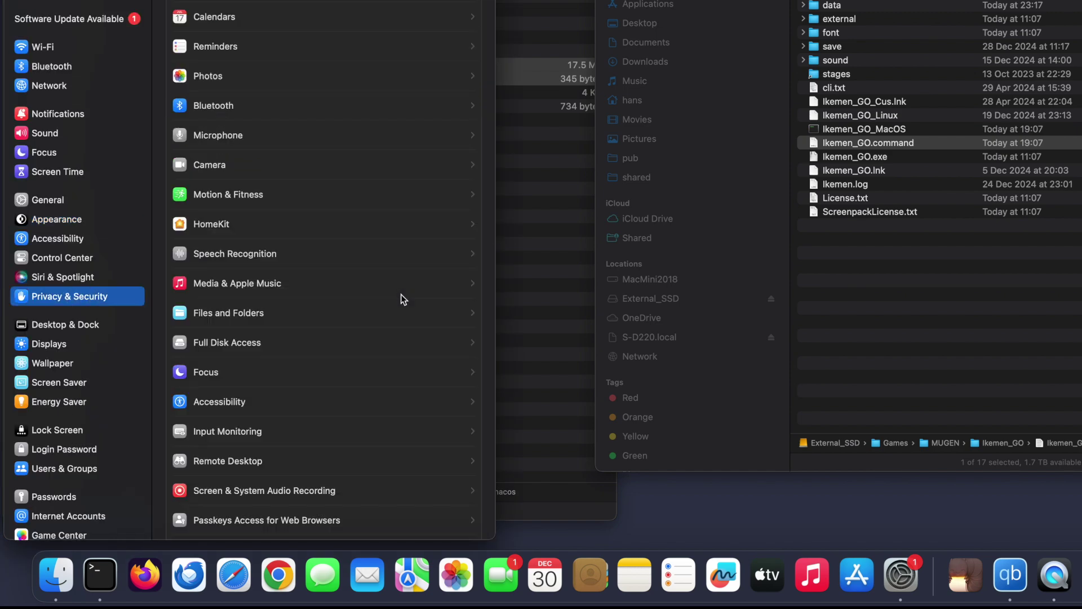
scroll(301, 326, down, 10)
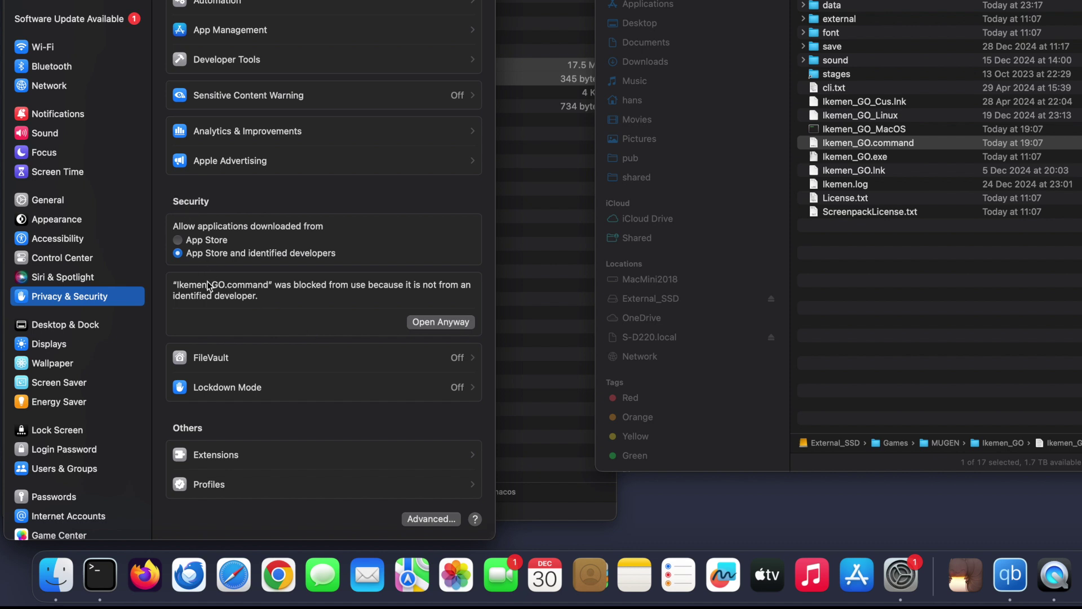
click(443, 322)
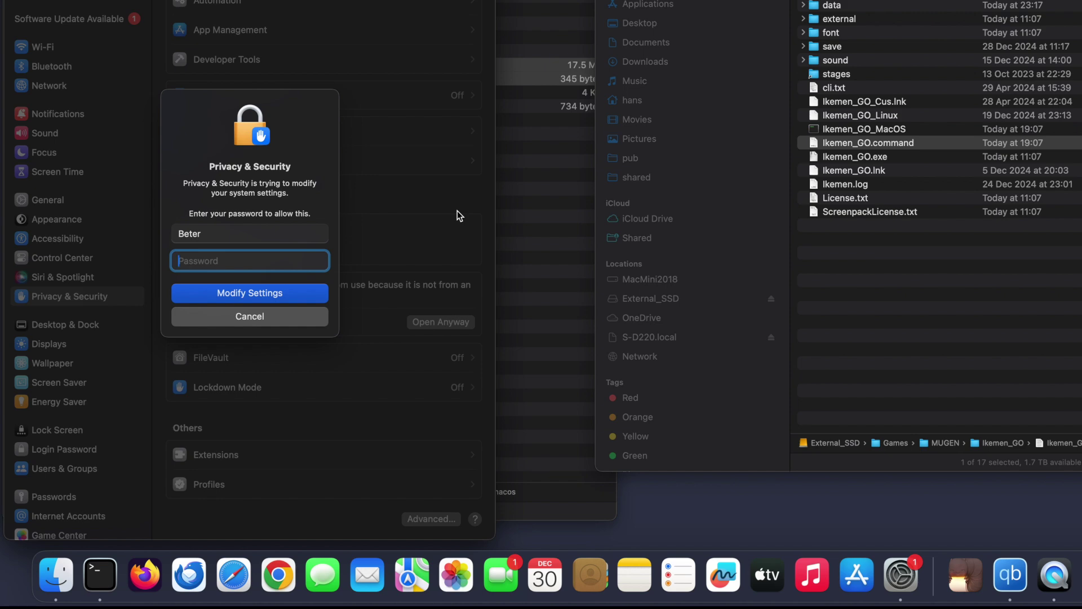
text(************)
key(Return)
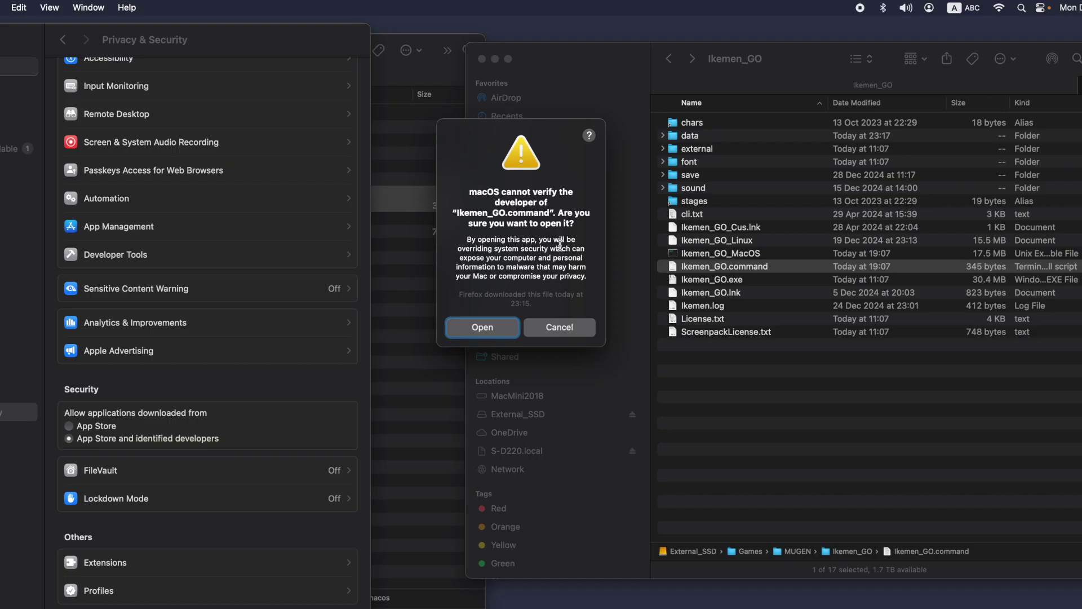
click(626, 204)
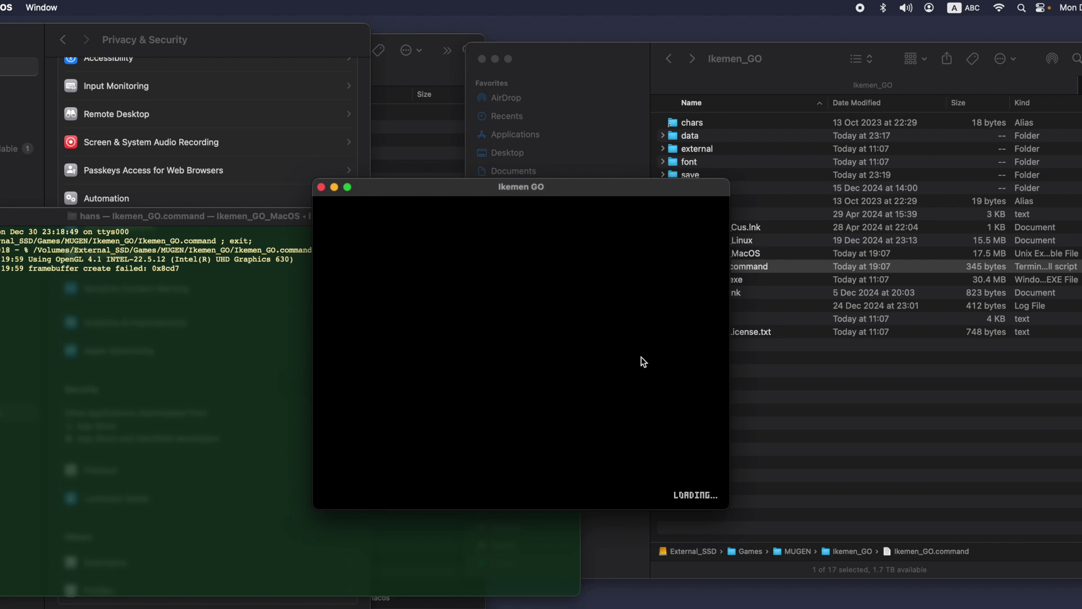
- Move the game window aside, enter ARCADE, back out to the title menu, and quit Ikemen GO
drag(571, 195, 418, 151)
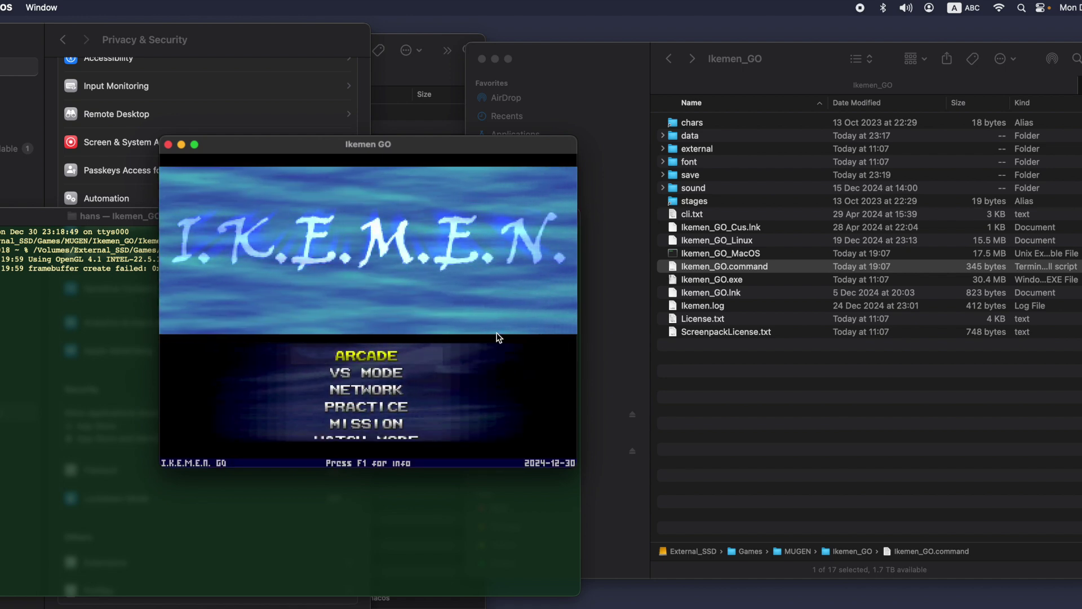
key(Return)
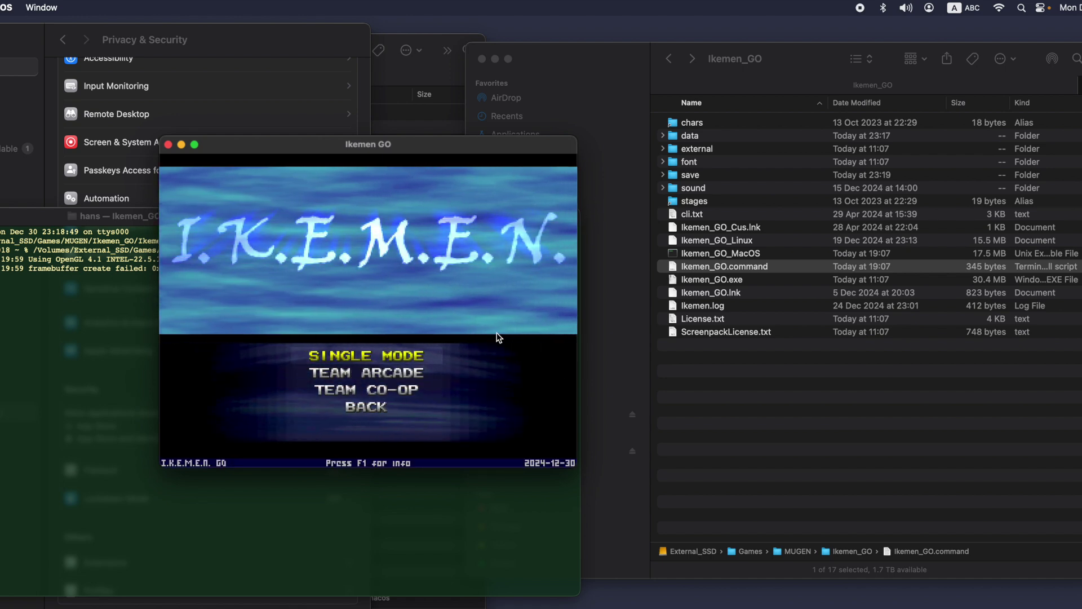
key(Down)
key(Down)
key(Down)
key(Up)
key(Up)
key(Down)
key(Down)
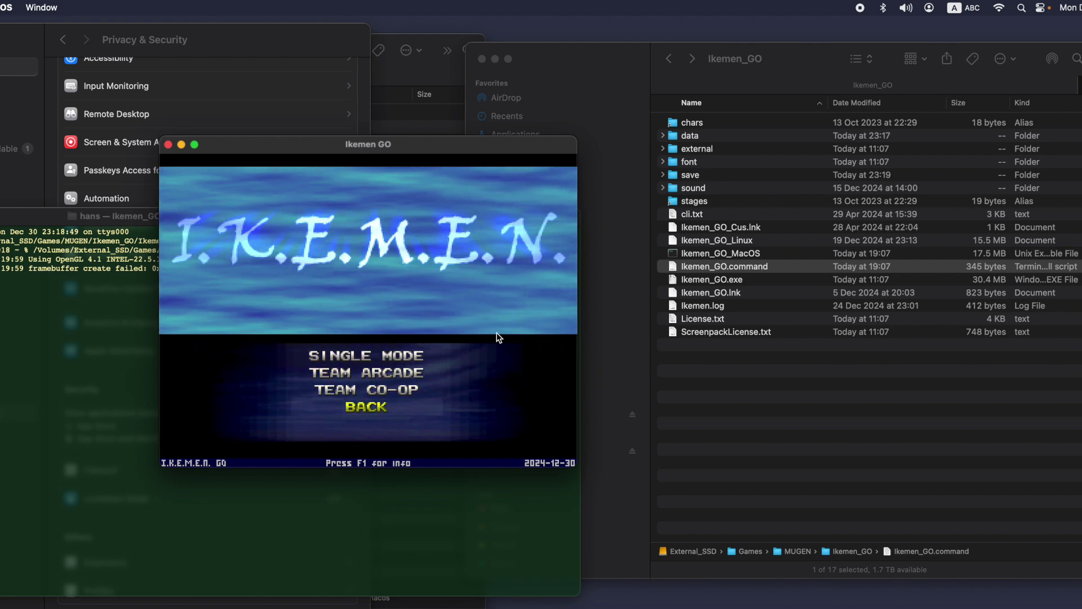
key(Return)
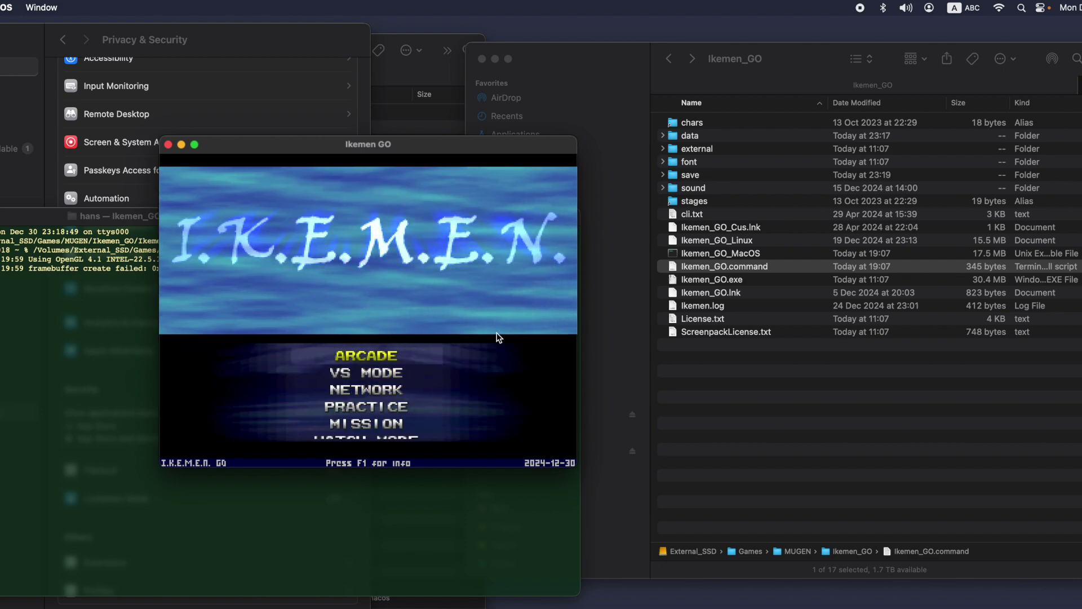
key(Escape)
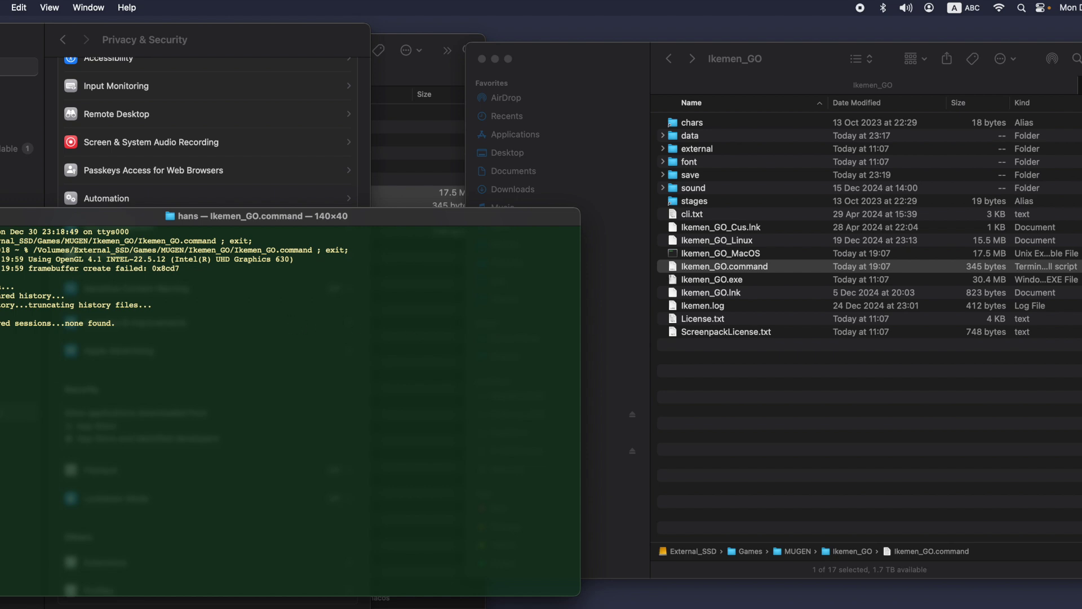
- Open the save folder and open config.ini from it in TextMate
click(784, 405)
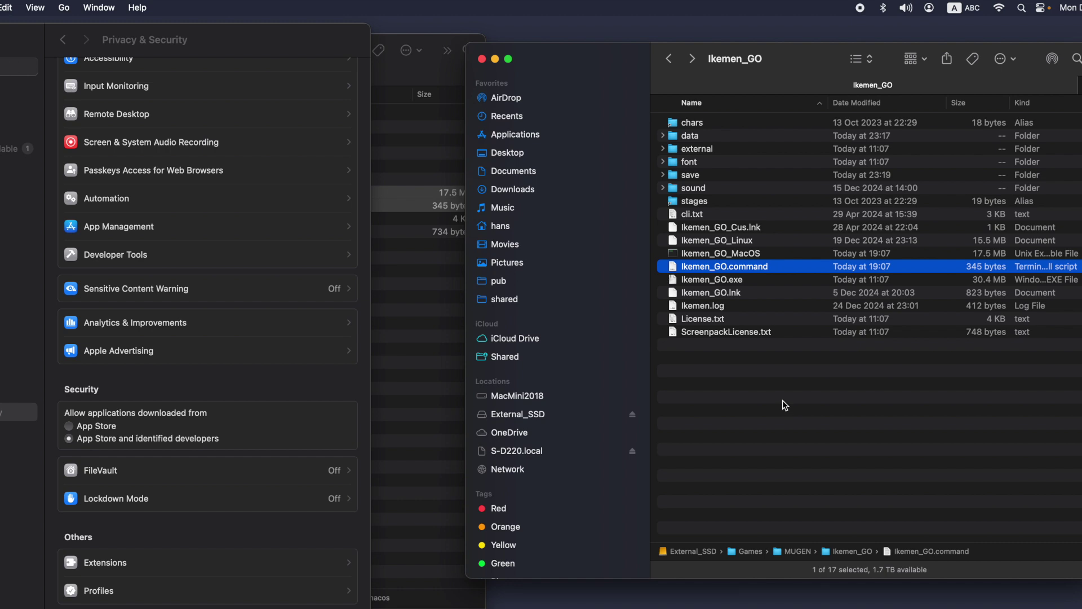
click(690, 173)
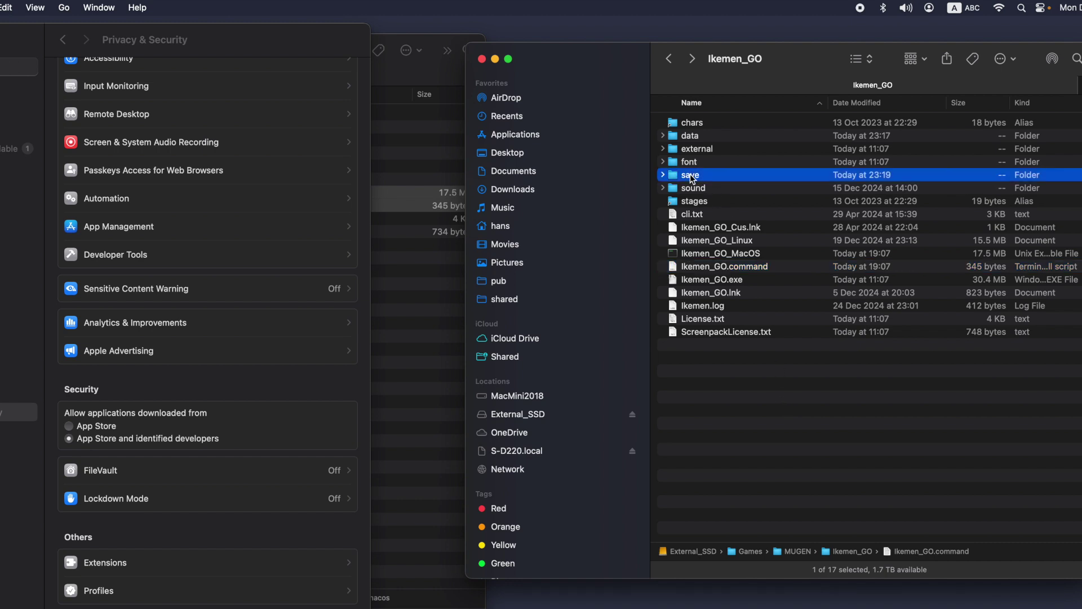
double_click(690, 173)
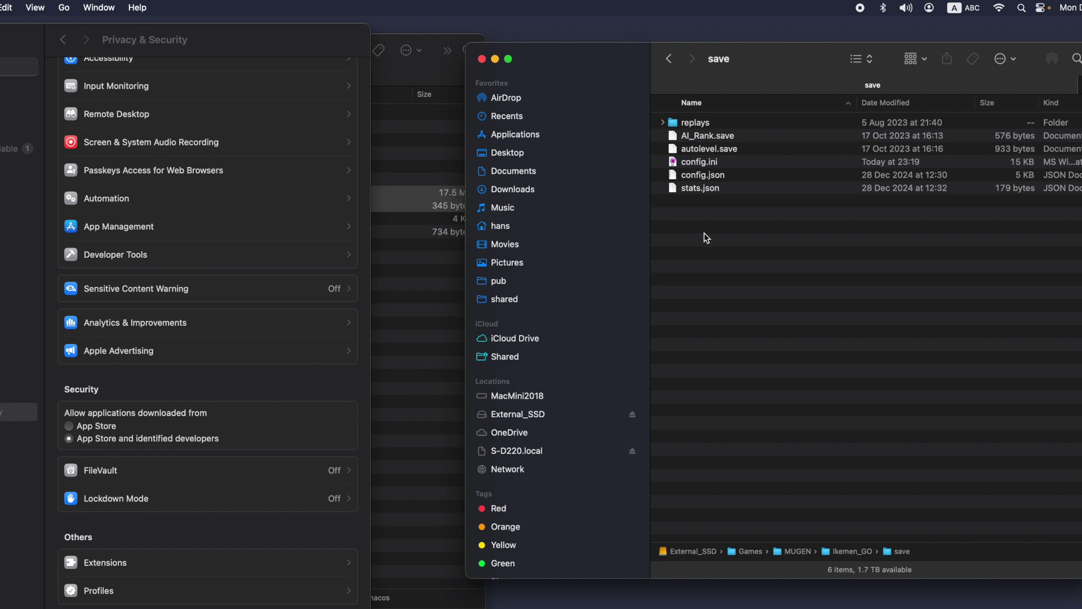
click(722, 177)
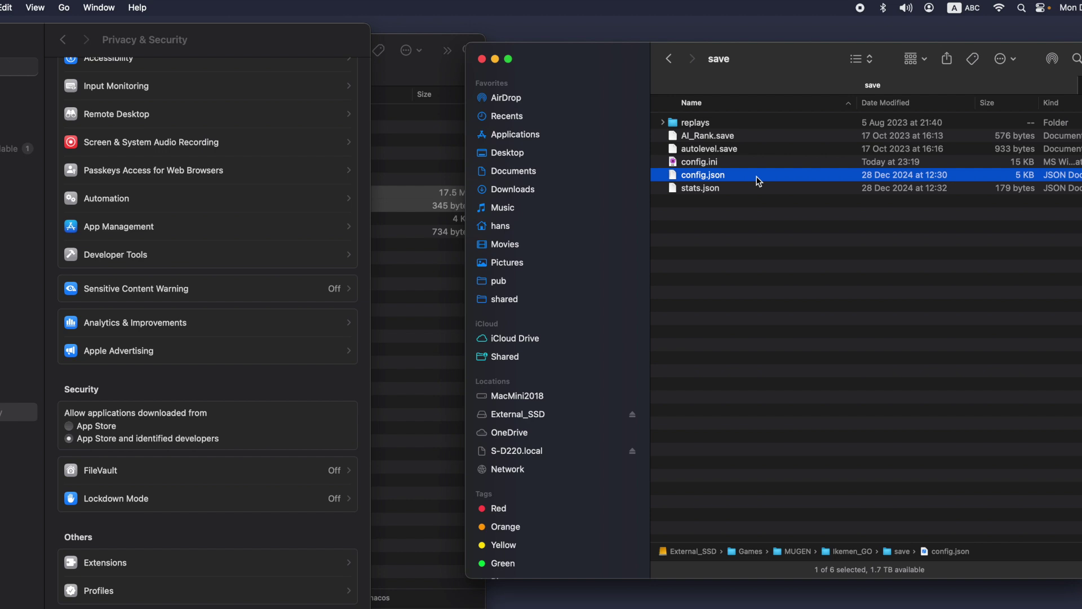
click(730, 162)
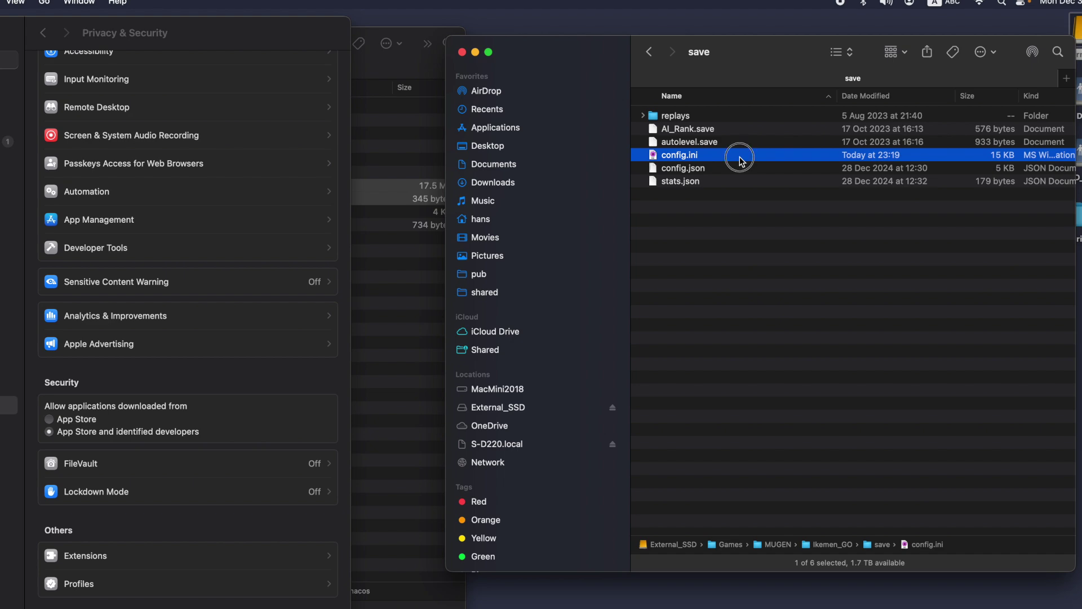
double_click(740, 156)
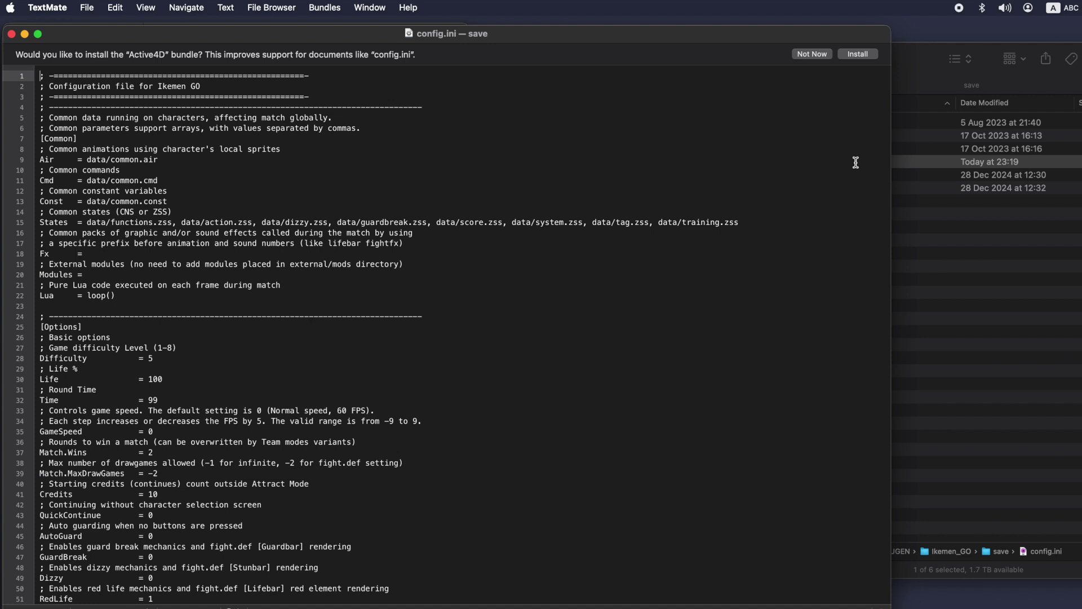
- Search config.ini for 'motif' and select its data/system.def value on line 102
click(367, 176)
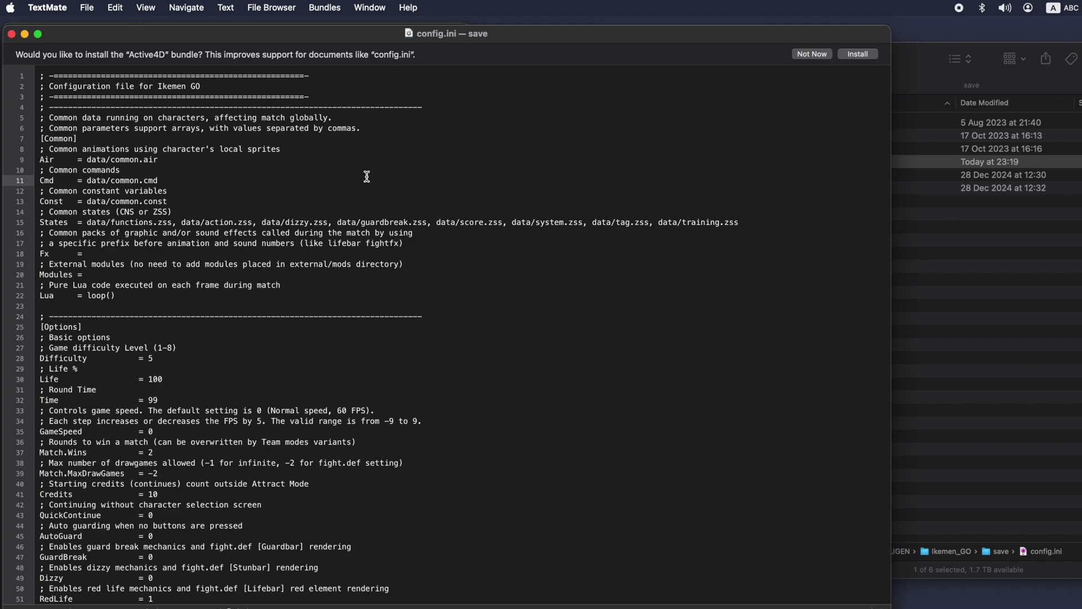
key(super+f)
text(motif)
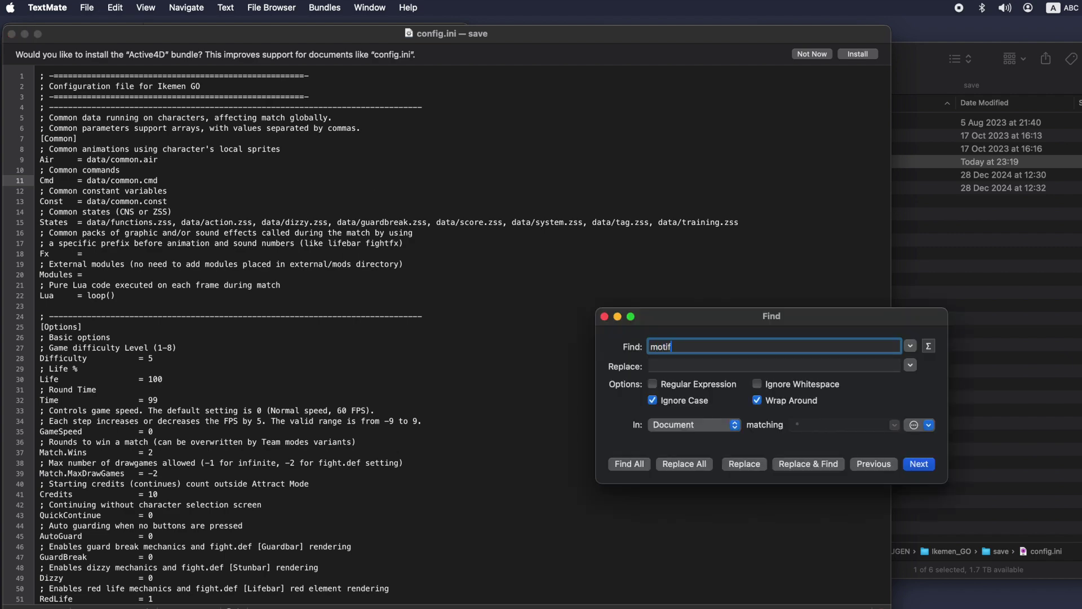
key(Return)
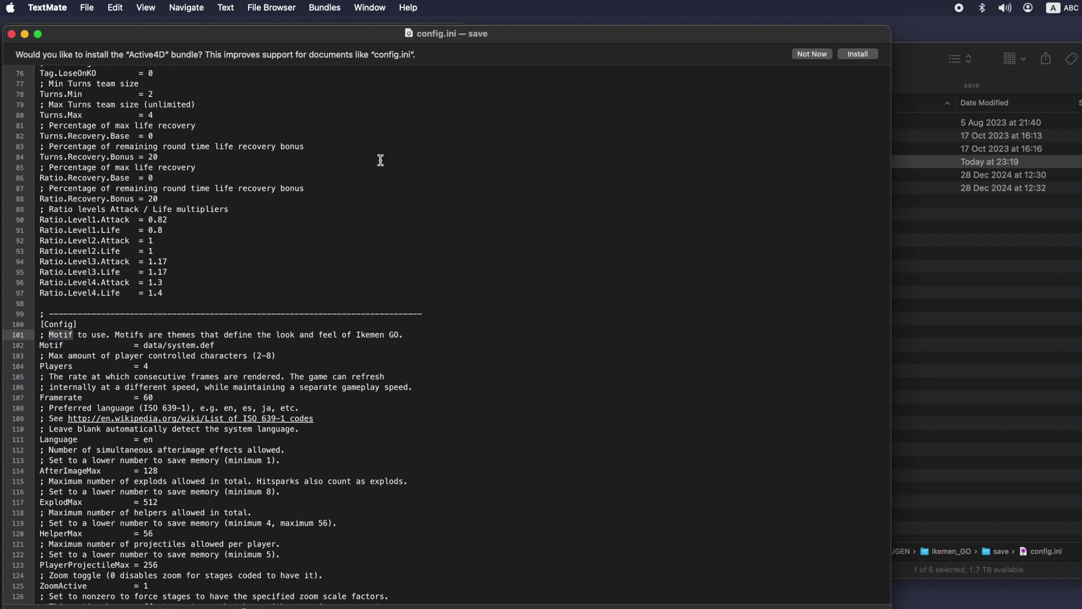
drag(144, 345, 226, 345)
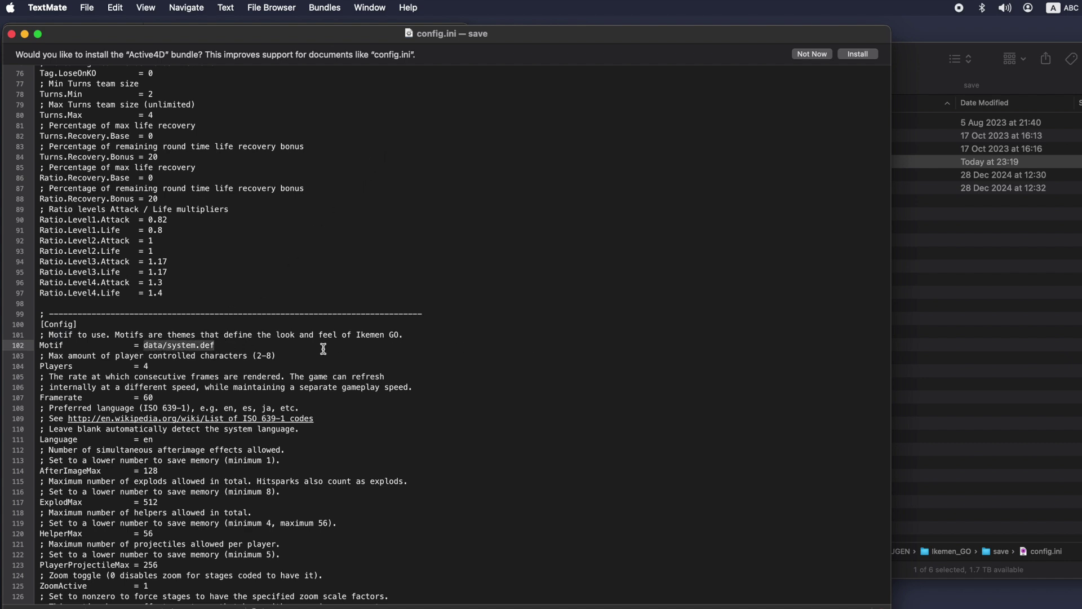
click(888, 351)
click(933, 351)
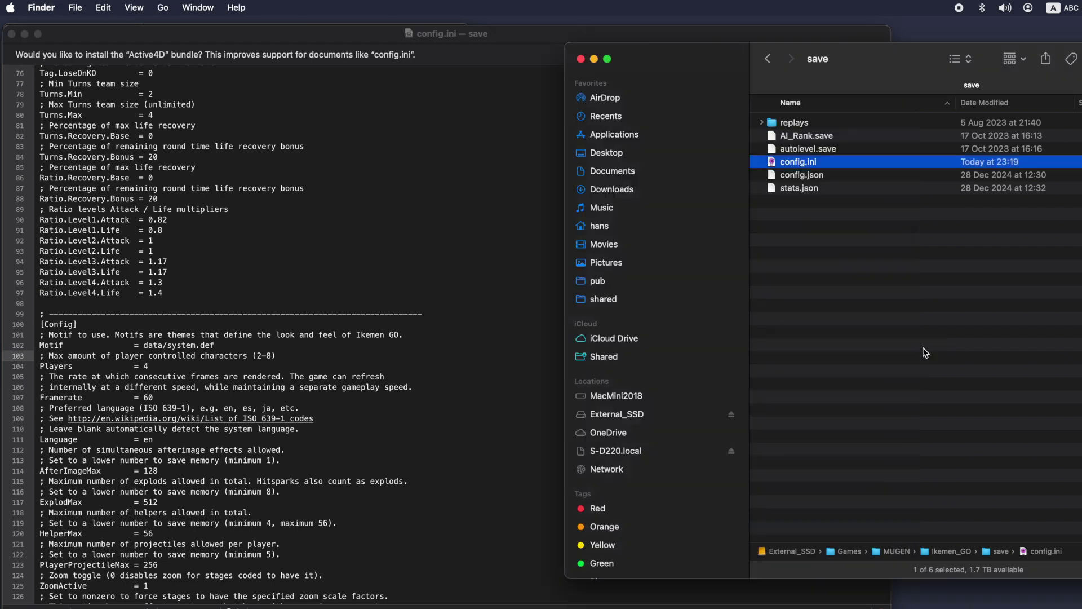
- Go back to Ikemen_GO and open the data folder, looking at fight.def and system.def
click(767, 59)
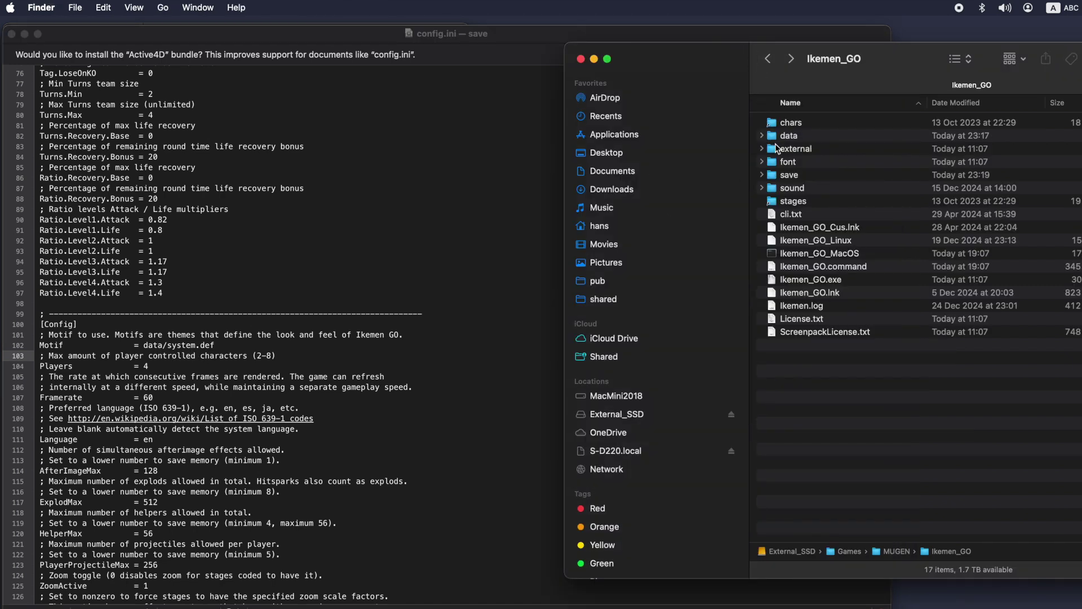
click(801, 139)
double_click(803, 139)
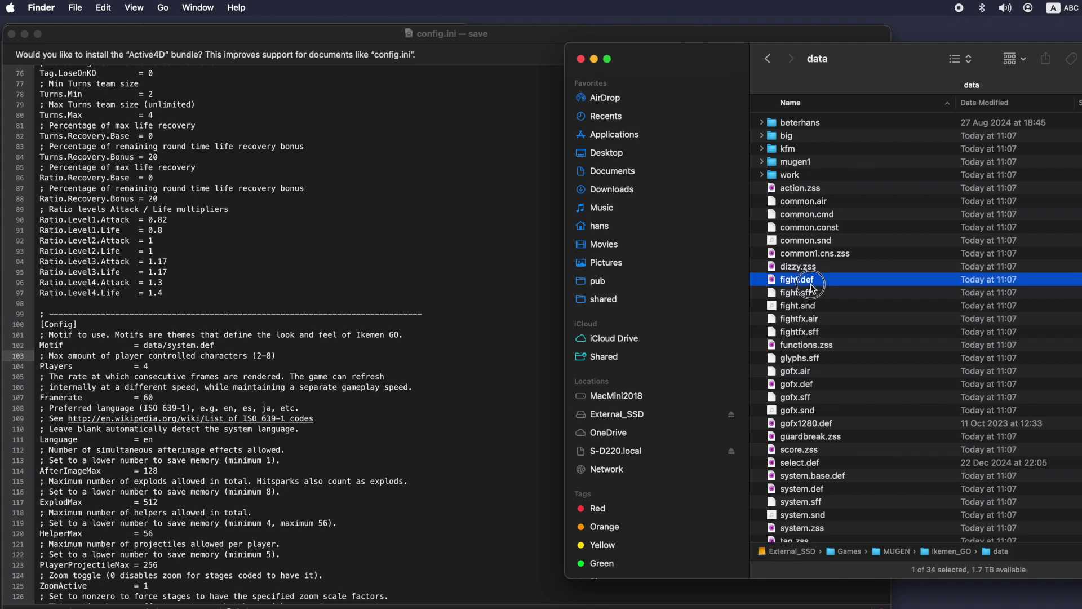
click(812, 280)
key(s)
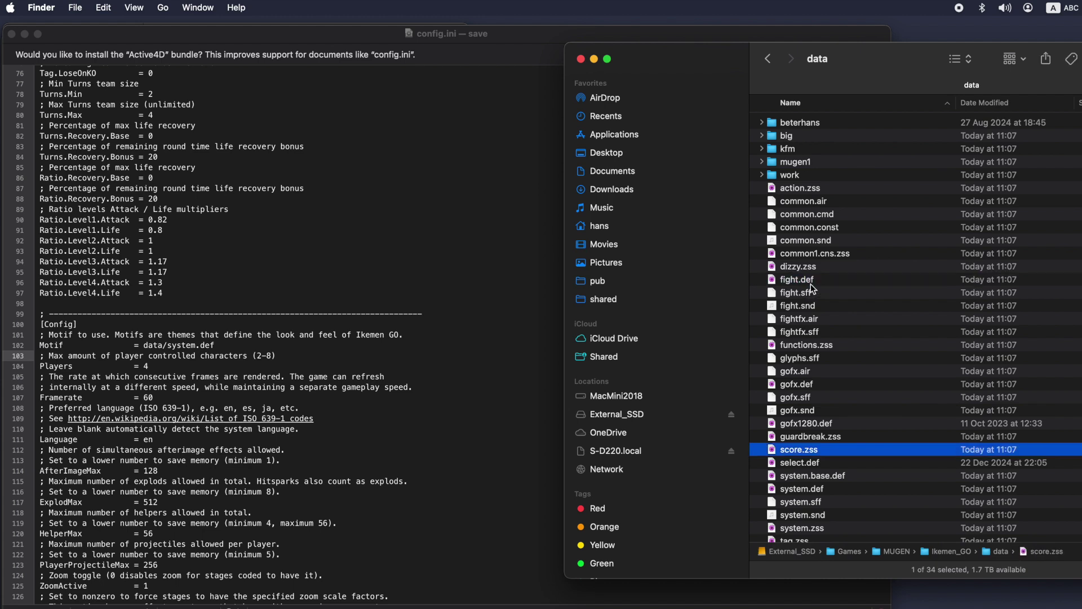
click(824, 491)
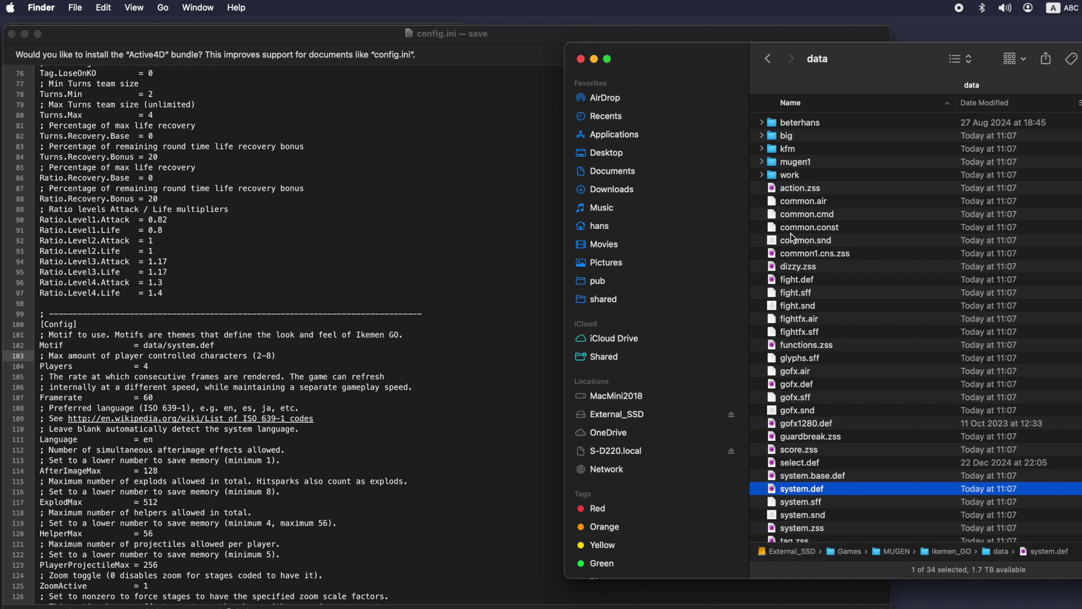
- Open the beterhans folder and copy the MUGEN_Morden_504.def file name
click(783, 125)
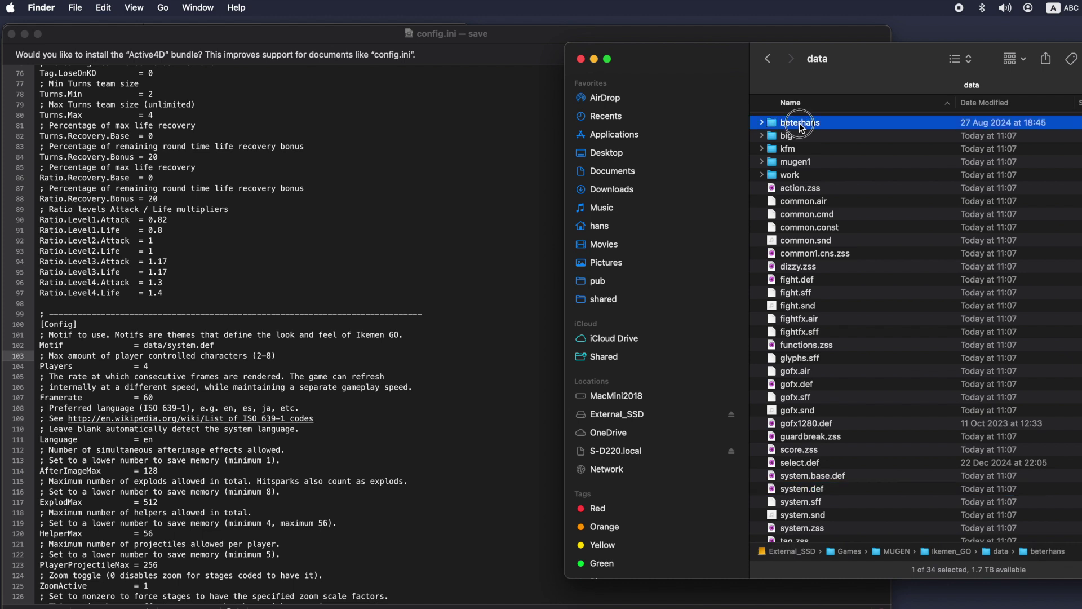
double_click(800, 123)
click(799, 122)
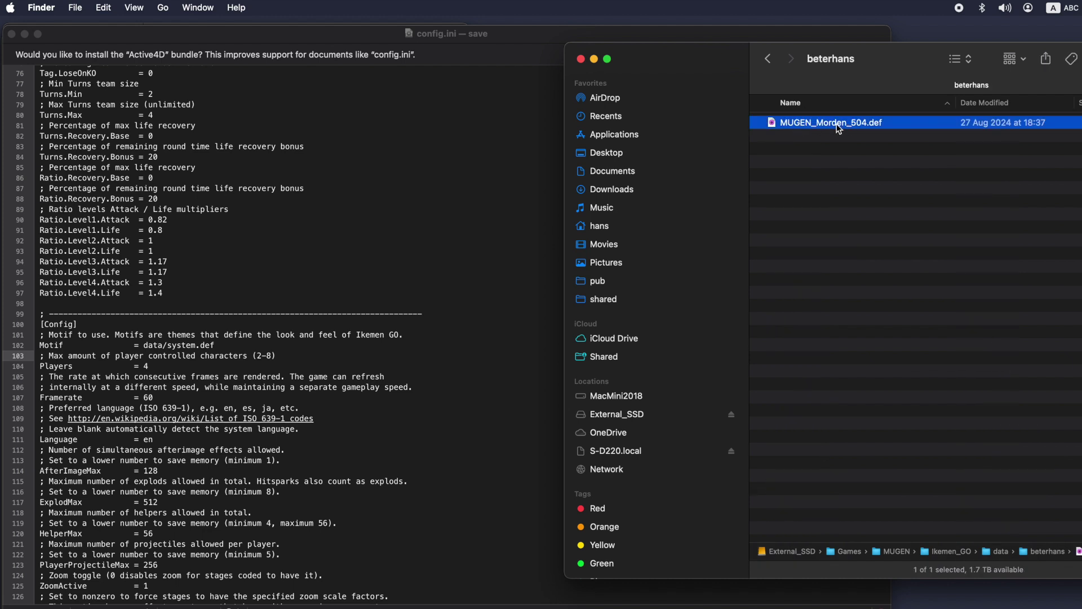
key(Return)
key(super+c)
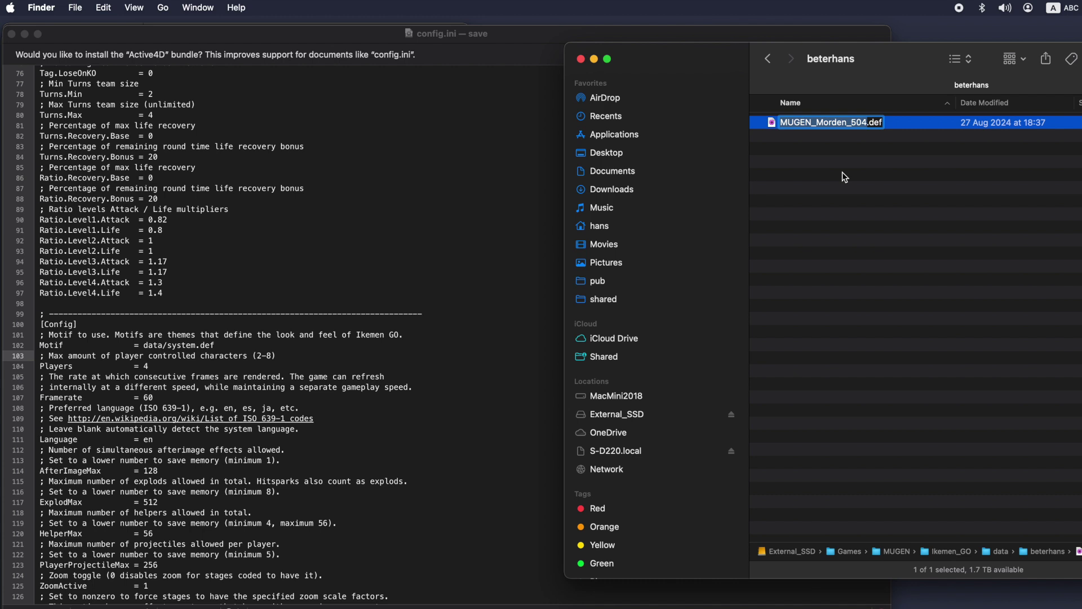
click(179, 345)
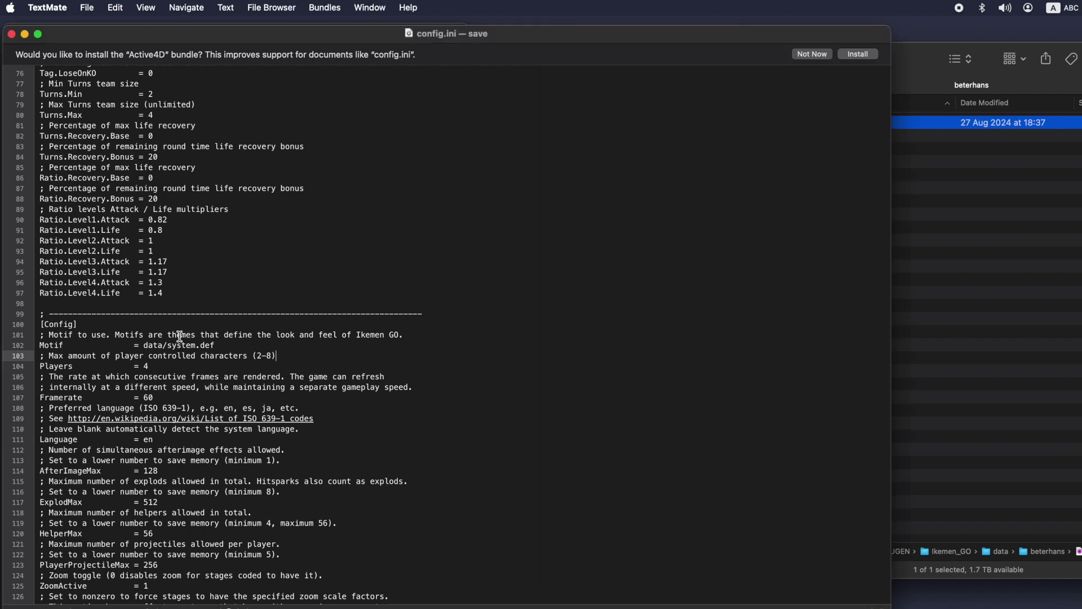
- Replace 'system' with MUGEN_Morden_504, insert 'beterhans/' after data/, save, and return Finder to data
drag(168, 347, 196, 346)
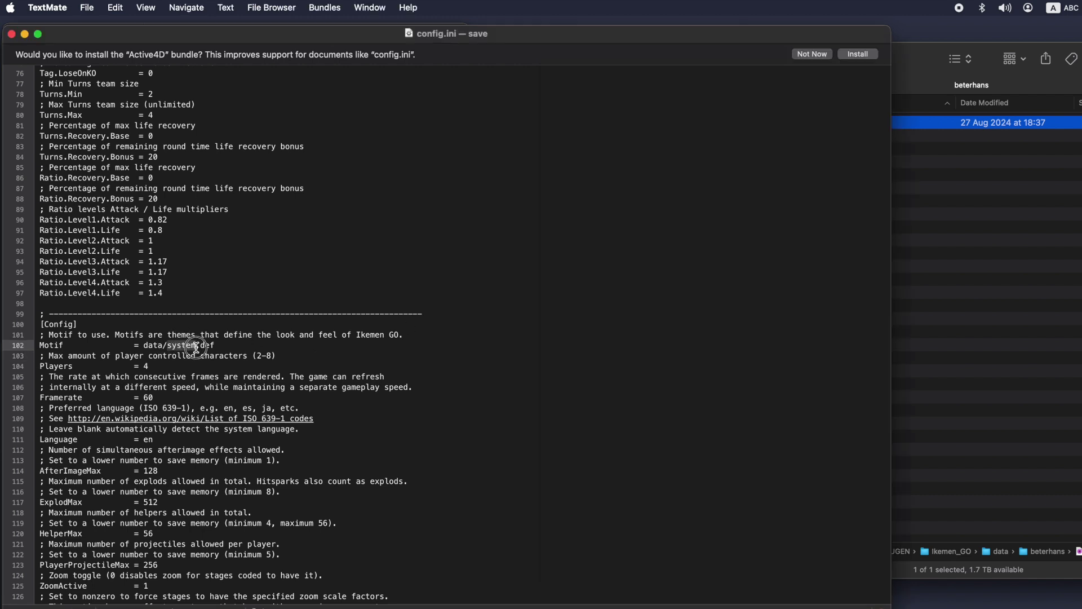
key(super+v)
click(167, 346)
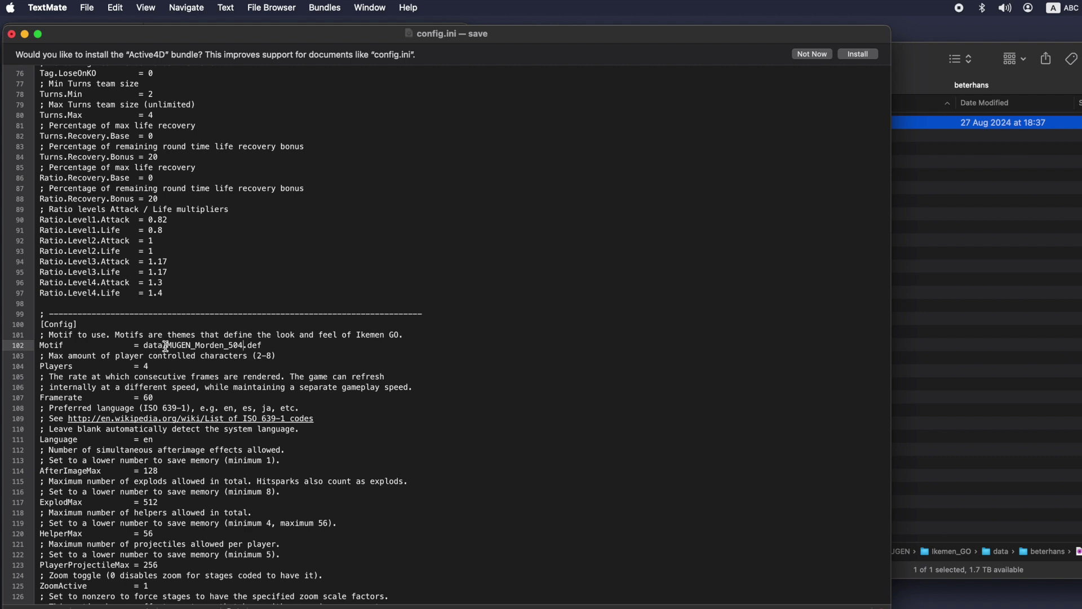
text(beterhans/)
key(super+s)
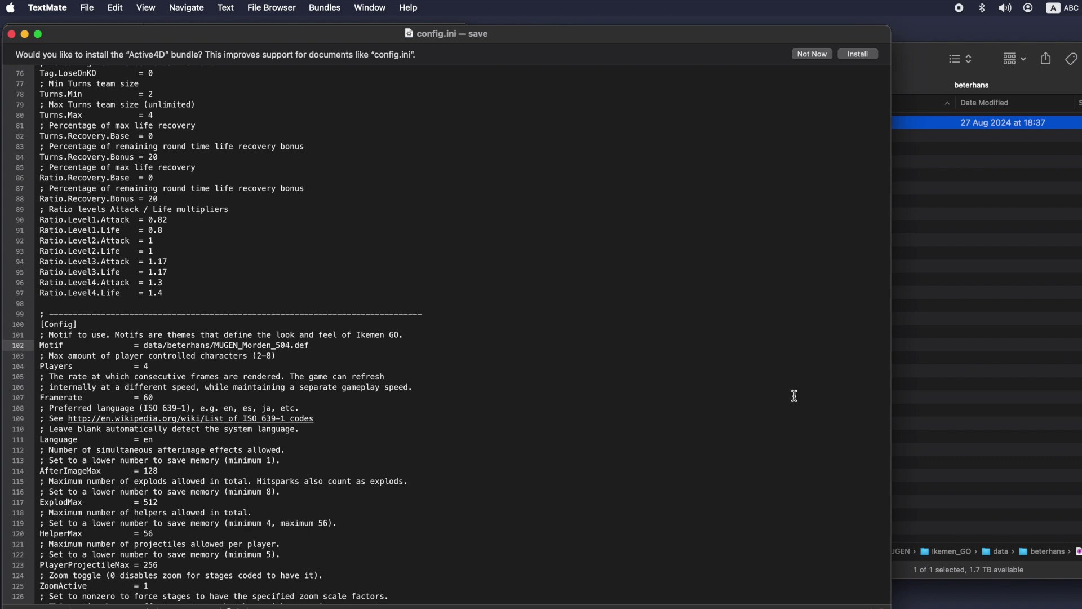
click(1046, 407)
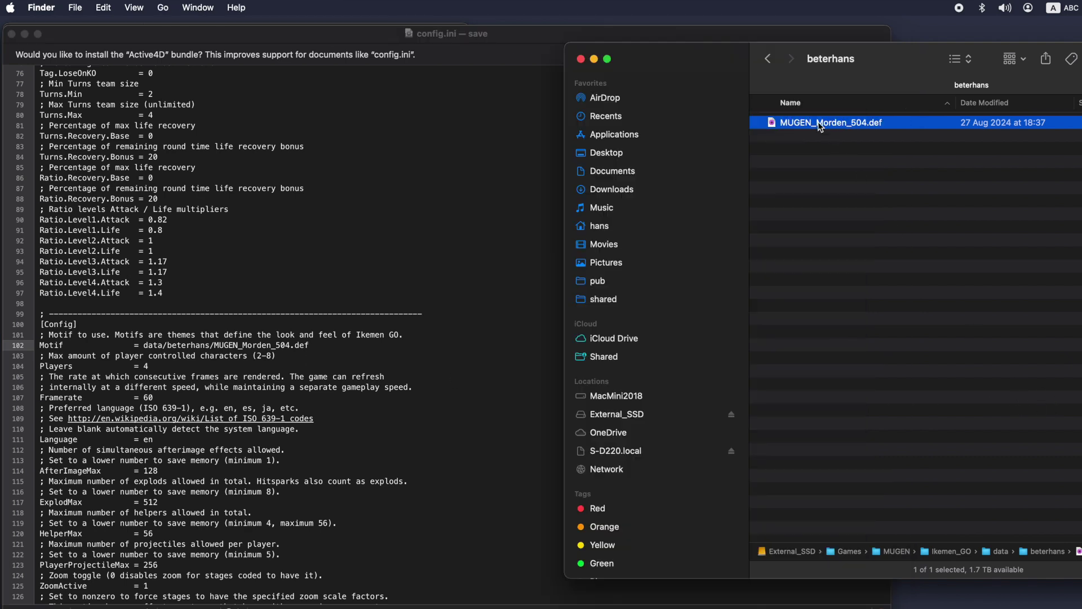
key(super+Up)
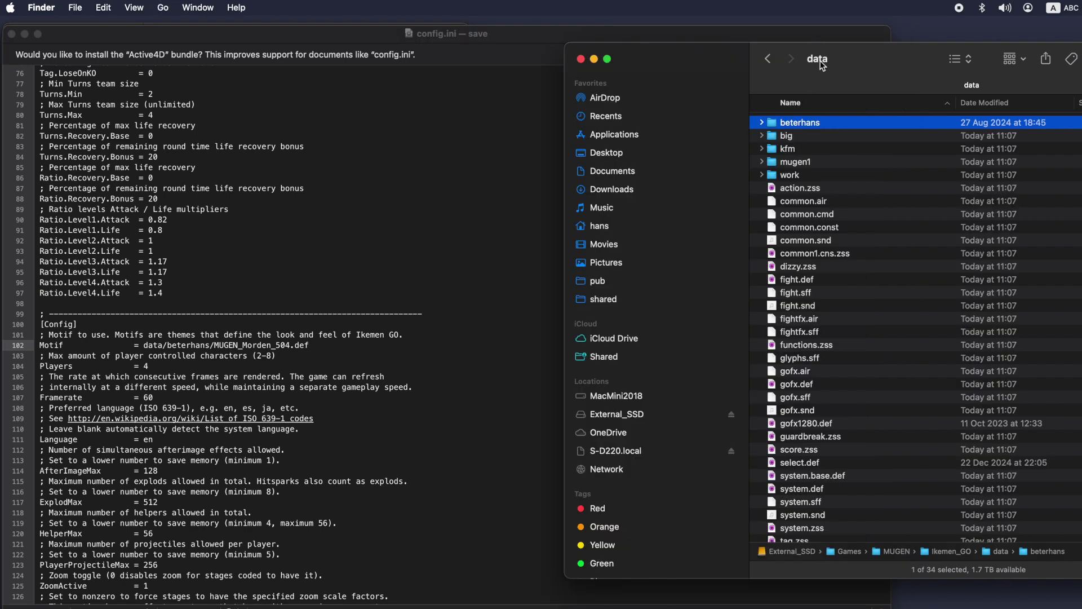